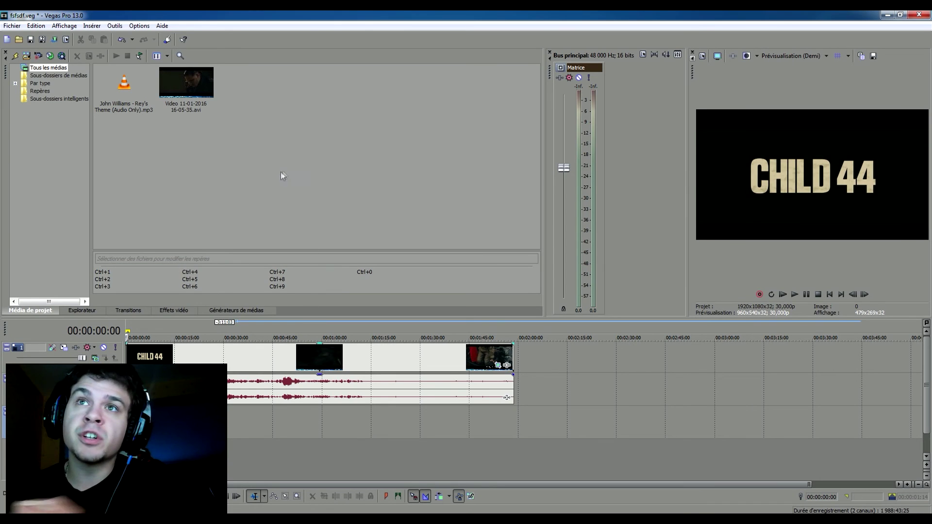
Play the CHILD 44 video on the timeline from 00:00:03:21.
left_click_drag(286, 164, 145, 64)
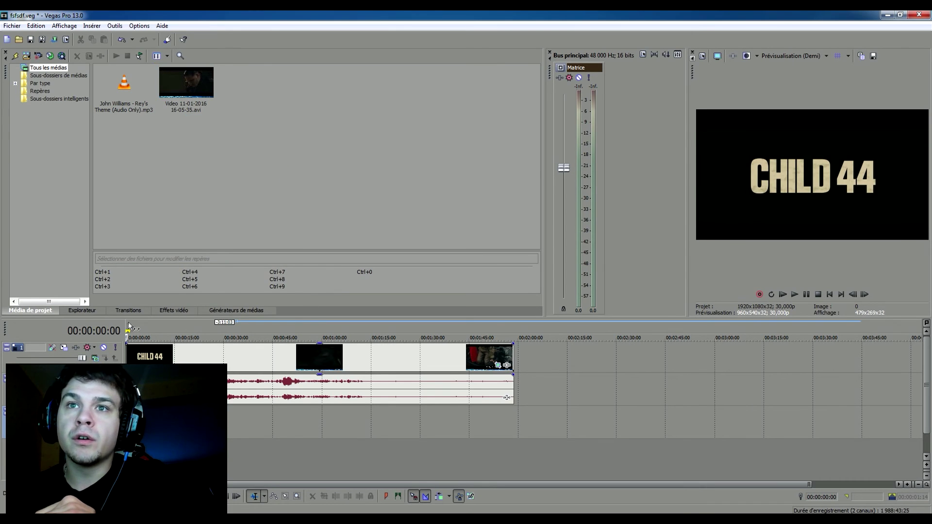
left_click(149, 325)
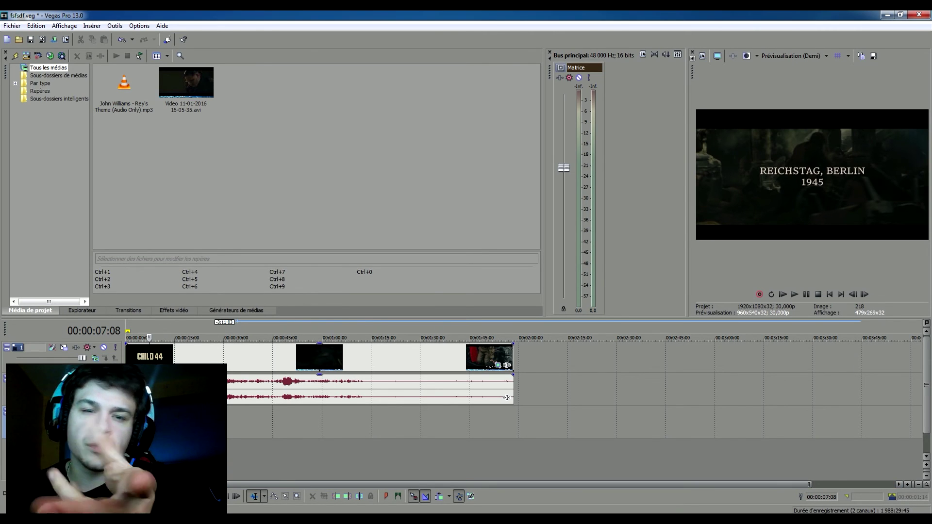
left_click(138, 324)
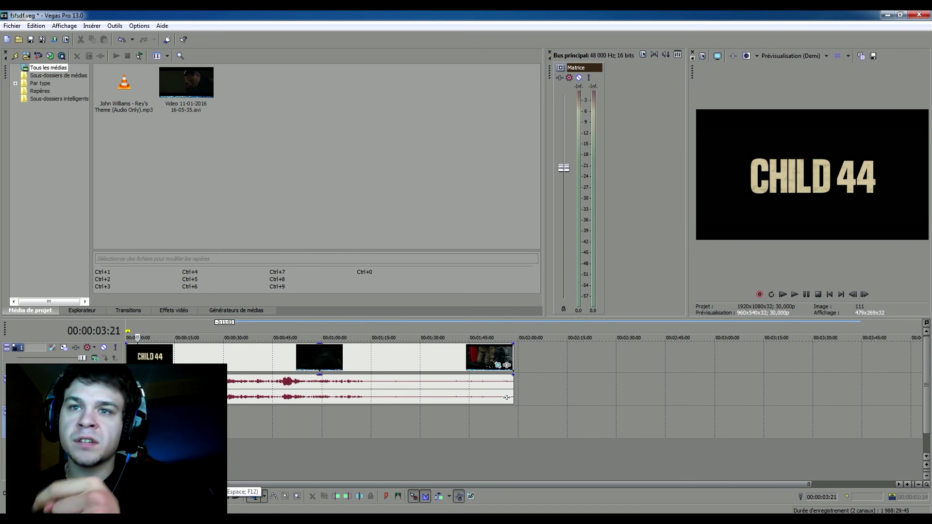
left_click(236, 496)
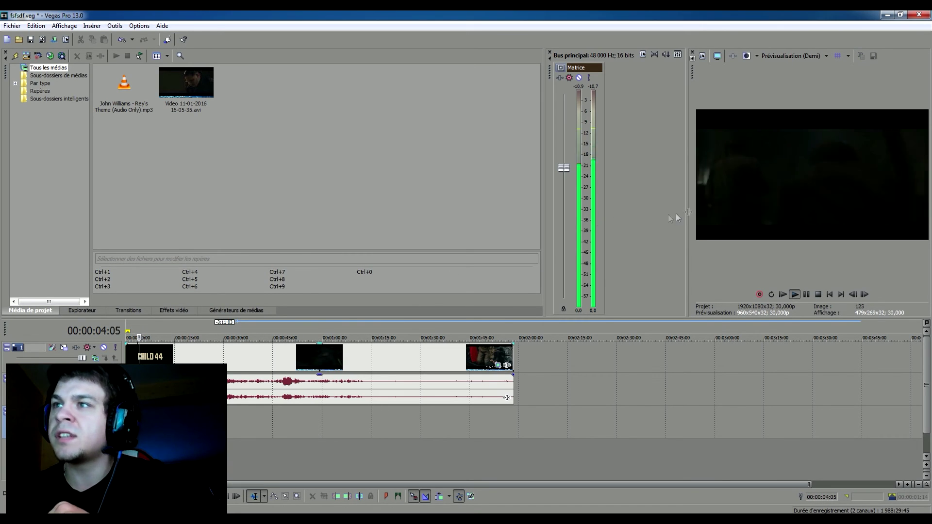
Undock the master bus meters and dock them back between the project media and the video preview.
double_click(685, 231)
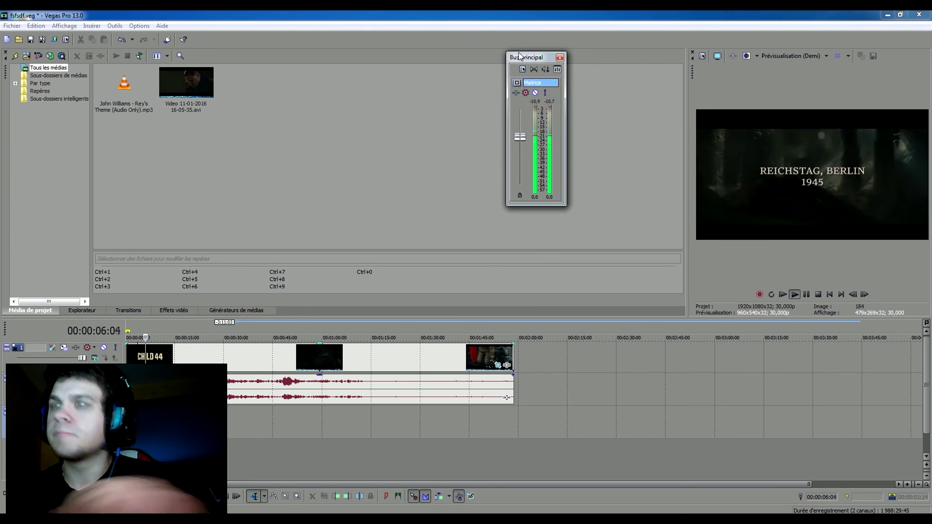
left_click_drag(518, 56, 610, 70)
key("super")
left_click_drag(539, 59, 646, 80)
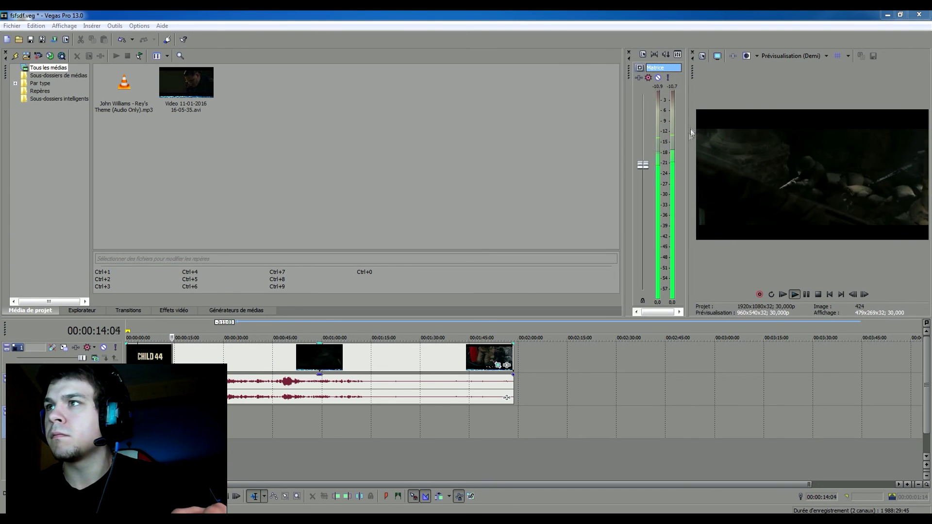
Enlarge the video preview, pause playback and widen the master bus area beside it.
left_click_drag(688, 140, 574, 145)
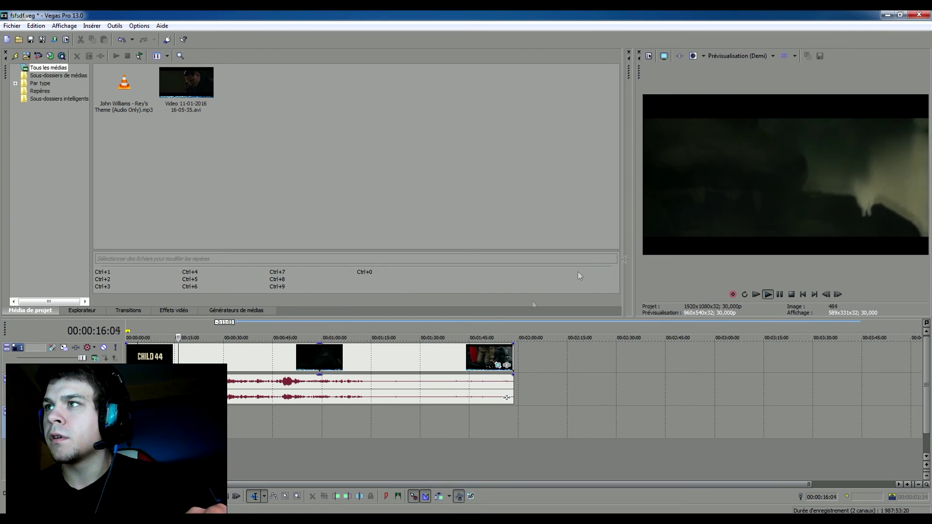
key("Return")
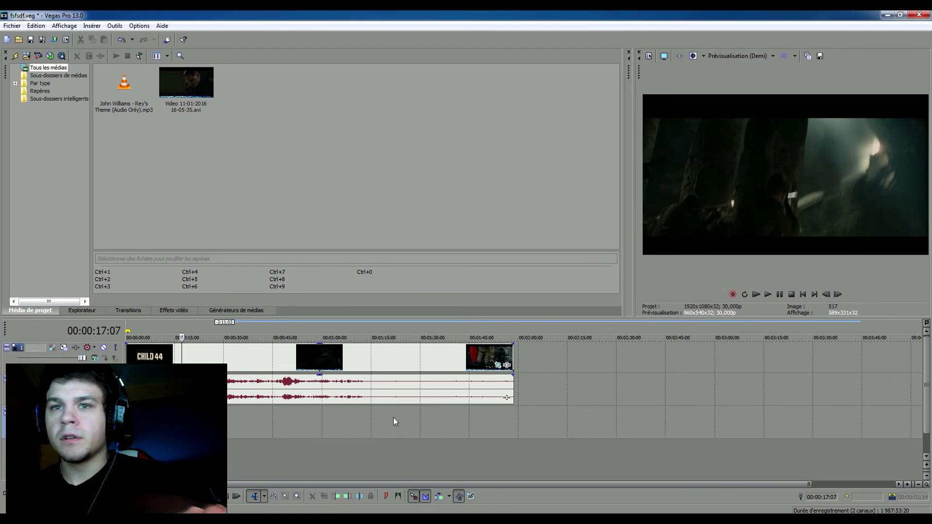
left_click_drag(622, 174, 532, 181)
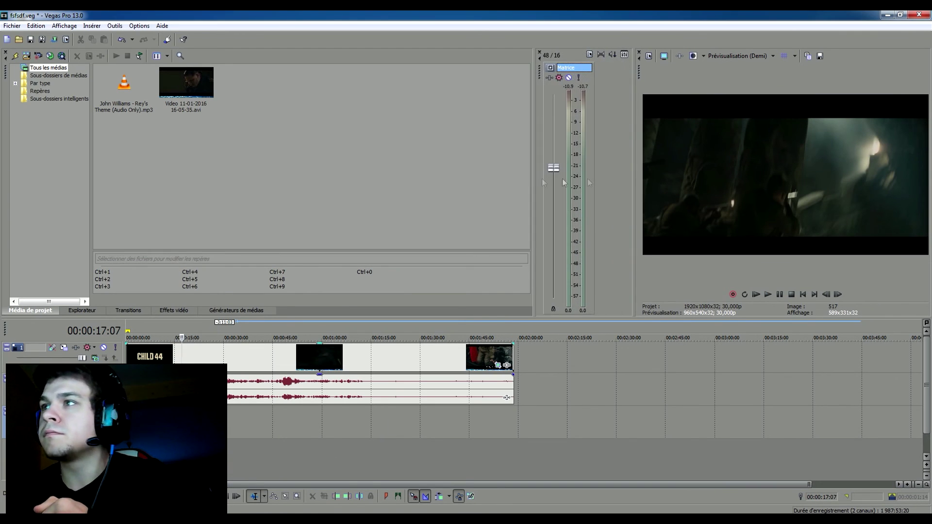
Add the John Williams - Rey's Theme MP3 to the timeline on a new audio track below the video's sound, near the video's end.
mouse_move(525, 519)
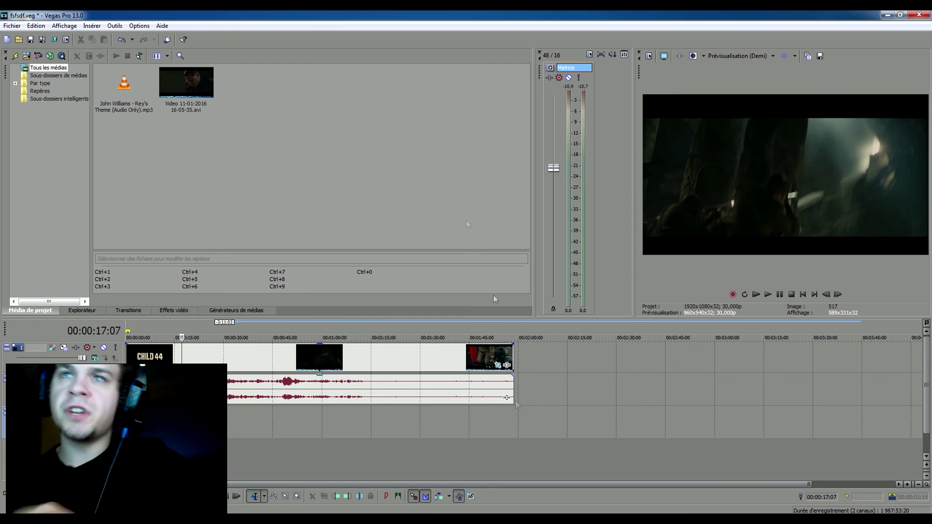
left_click_drag(124, 85, 504, 413)
scroll(610, 335, "down", 2)
Listen to the music clip from 00:02:32:17 and again from about 00:03:28.
left_click(518, 328)
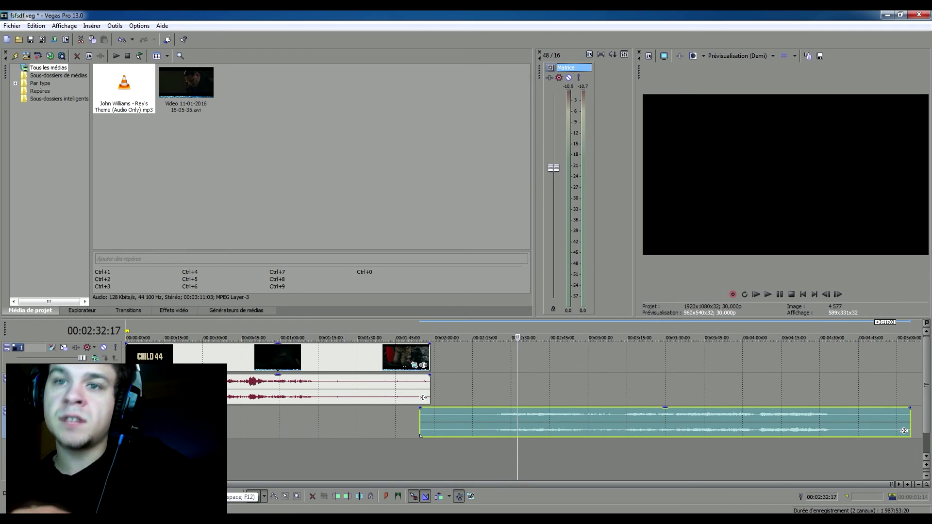
key("space")
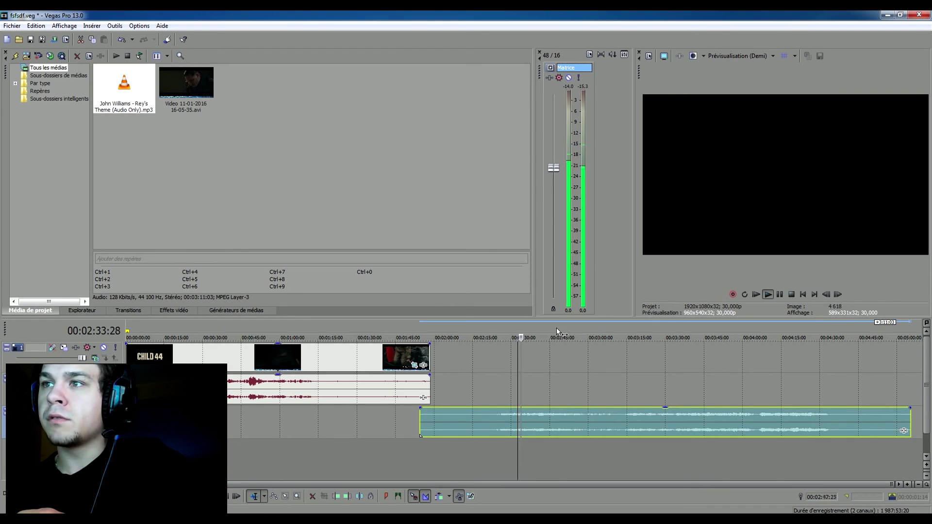
left_click_drag(556, 328, 658, 329)
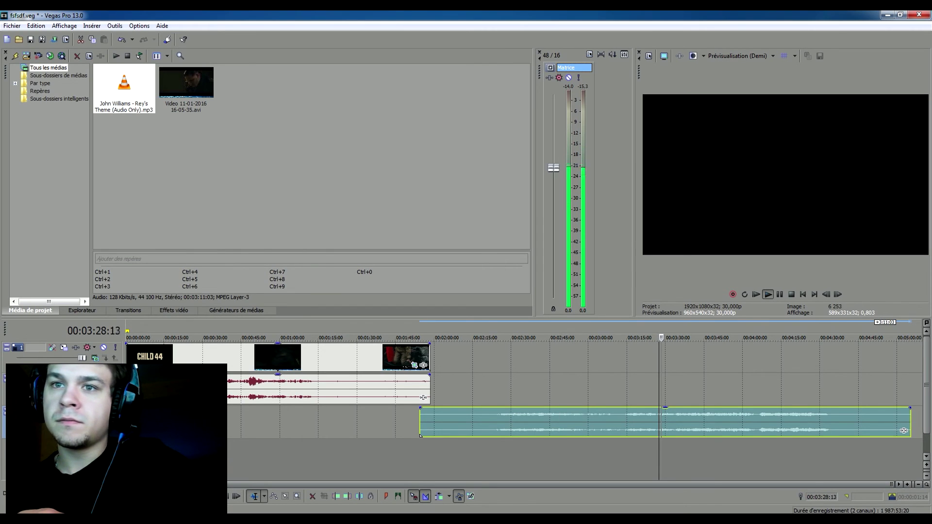
key("space")
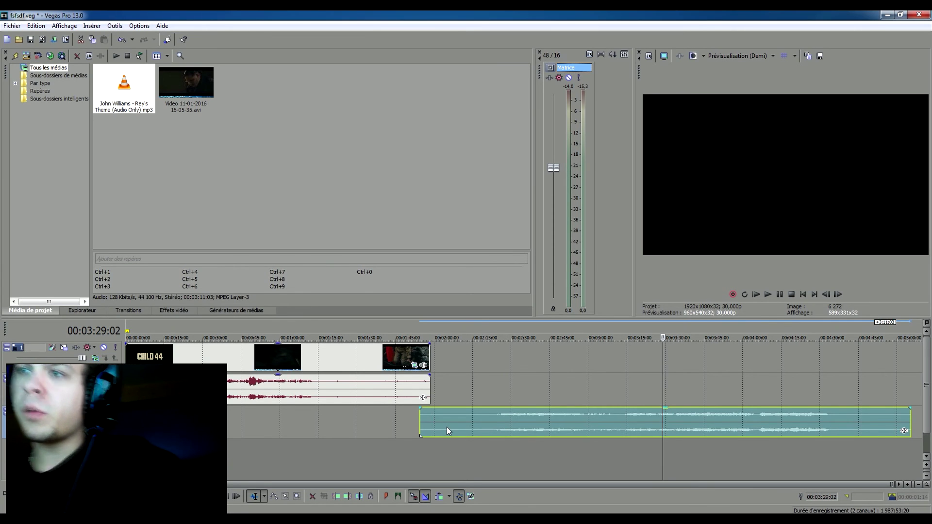
Move the music clip along its track so that it starts at about 00:01:35:15.
left_click_drag(447, 427, 303, 427)
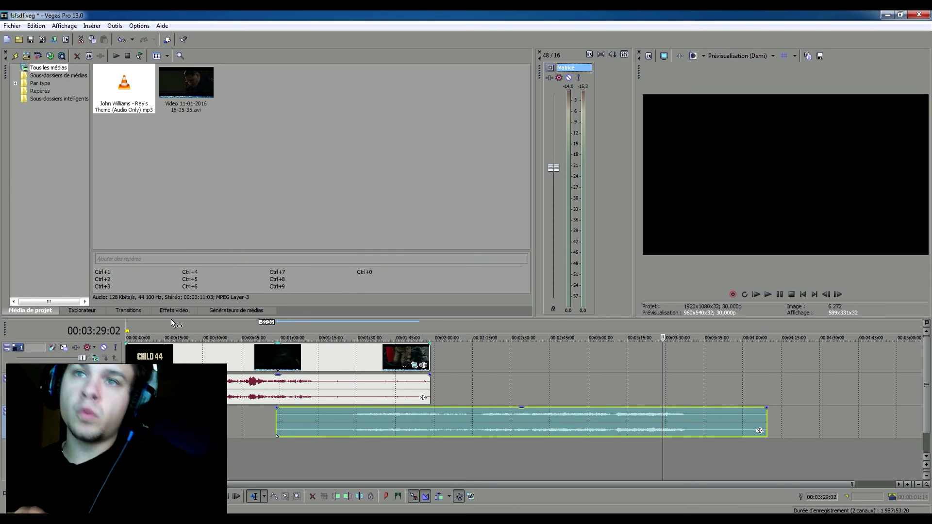
left_click_drag(323, 427, 172, 427)
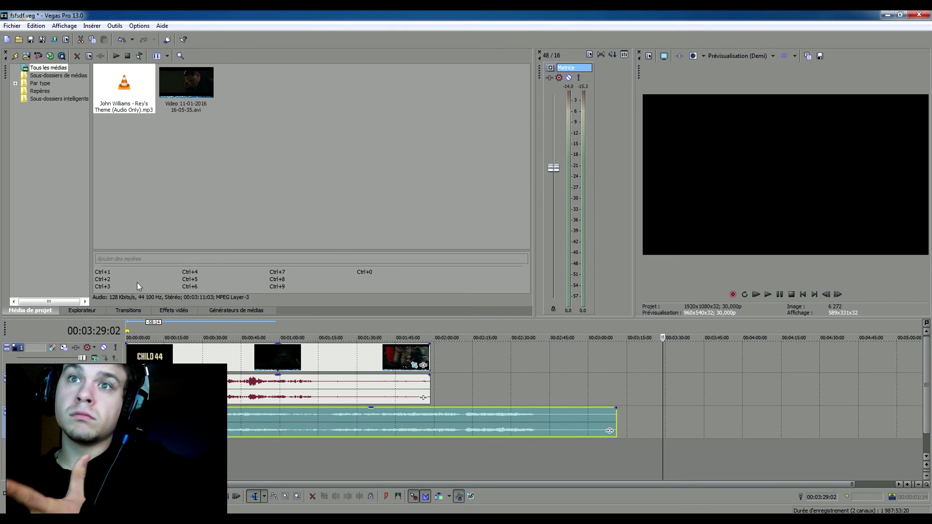
left_click_drag(156, 418, 402, 418)
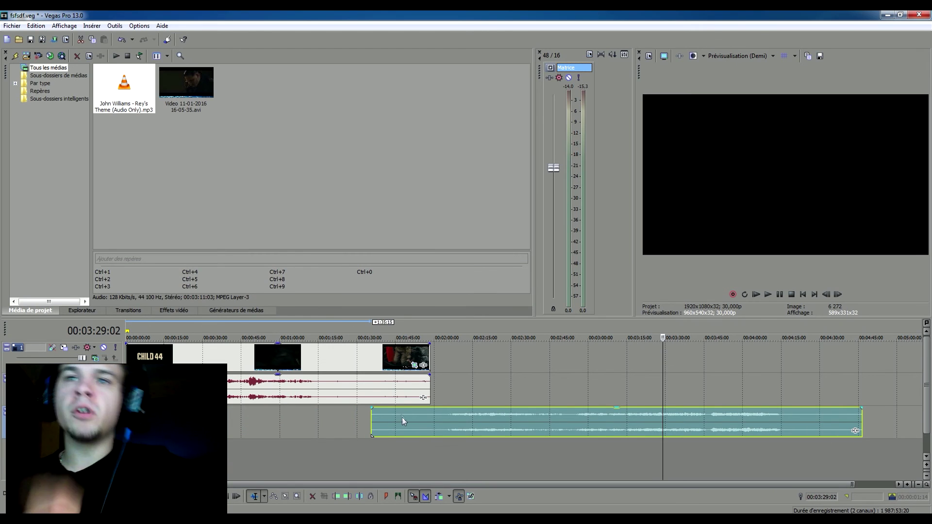
Examine the start of the video around 00:00:03:23 up close, and play it from 00:00:10:20.
left_click(136, 322)
scroll(136, 322, "up", 10)
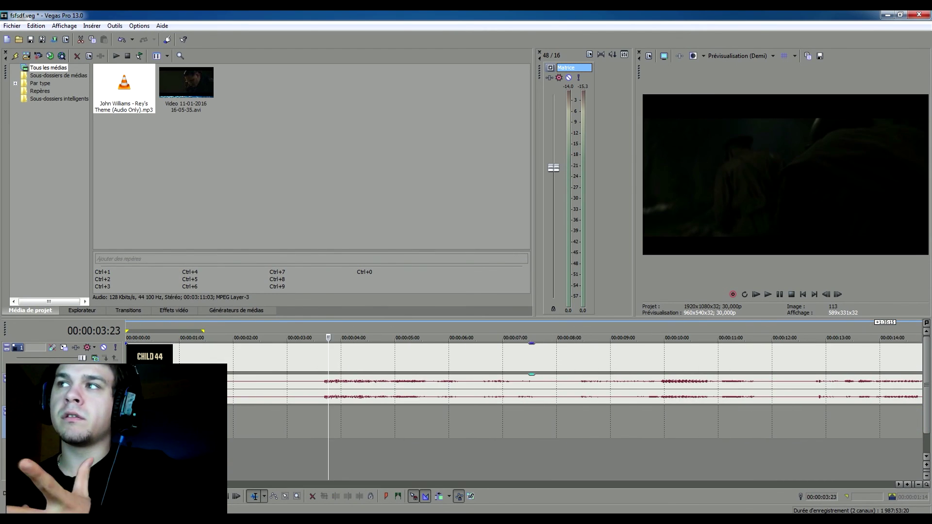
scroll(518, 397, "down", 10)
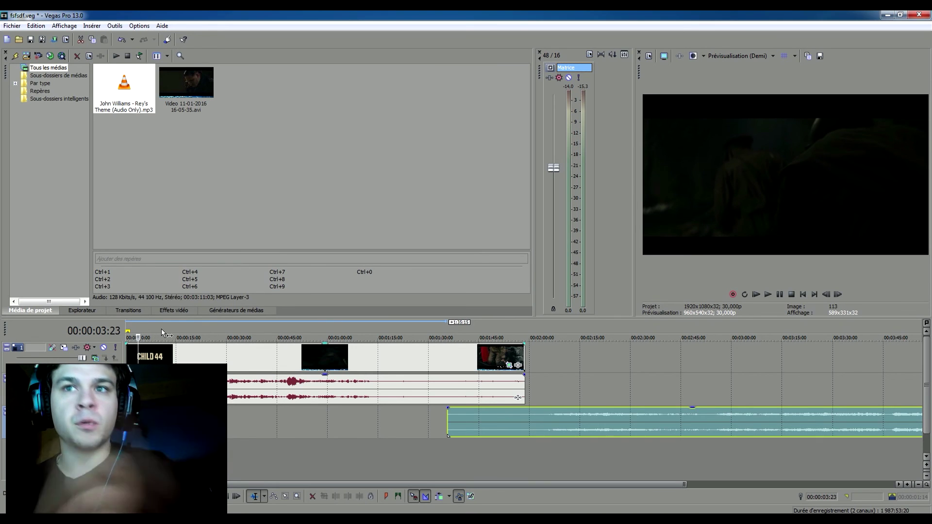
left_click(161, 331)
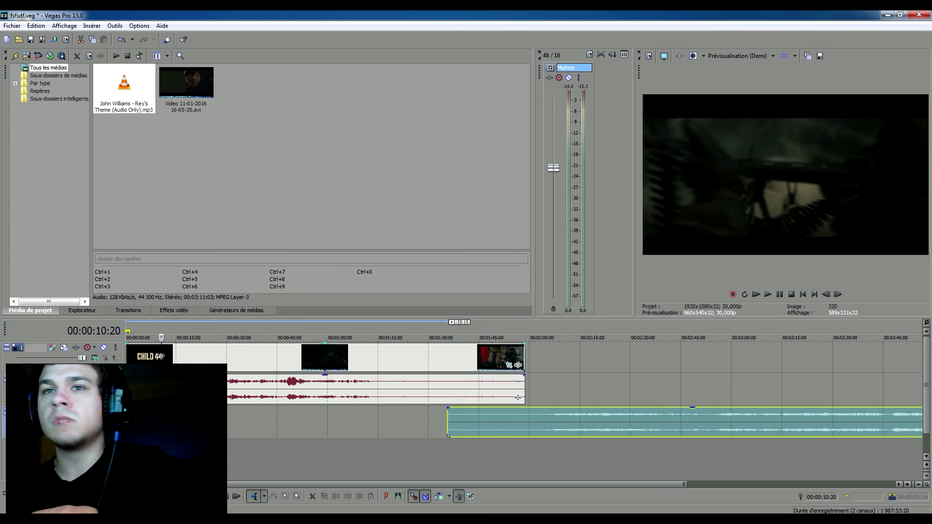
key("space")
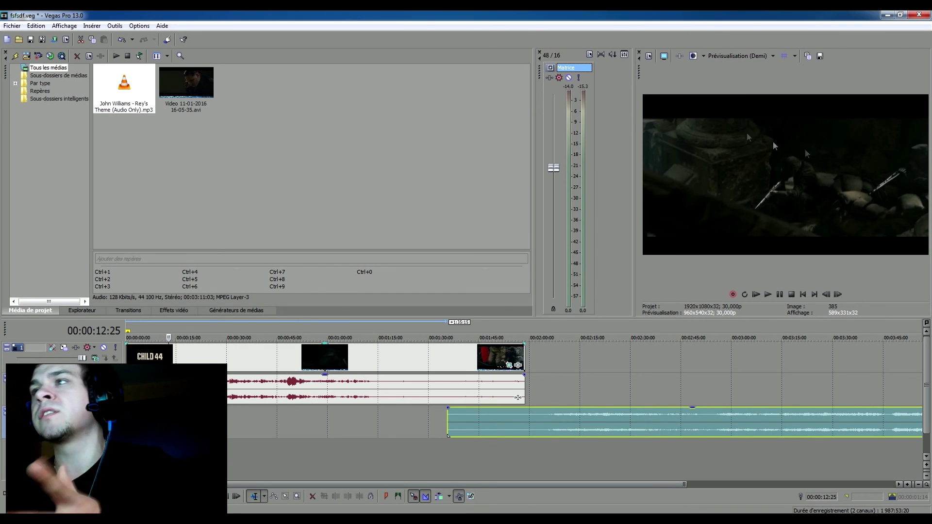
Review the video frames from the CHILD 44 title to the REICHSTAG, BERLIN 1945 caption.
left_click(147, 322)
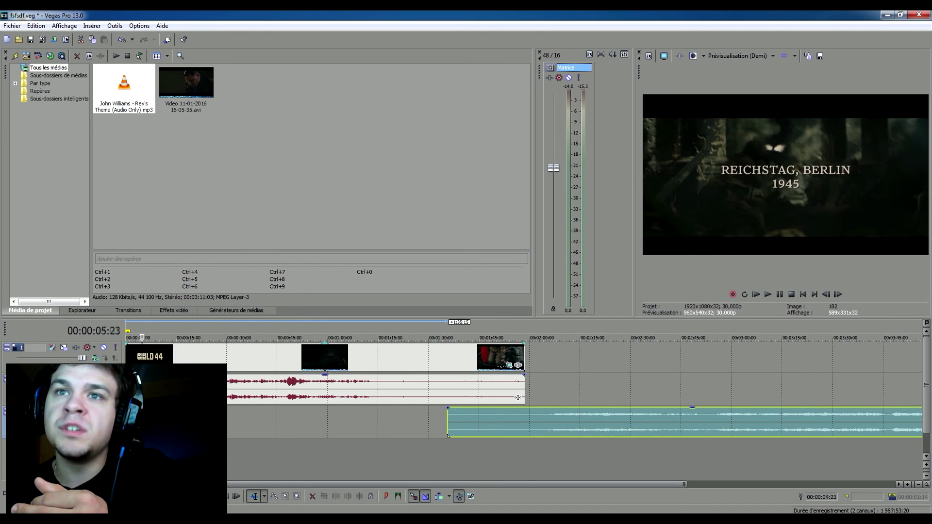
left_click(137, 359)
left_click(136, 359)
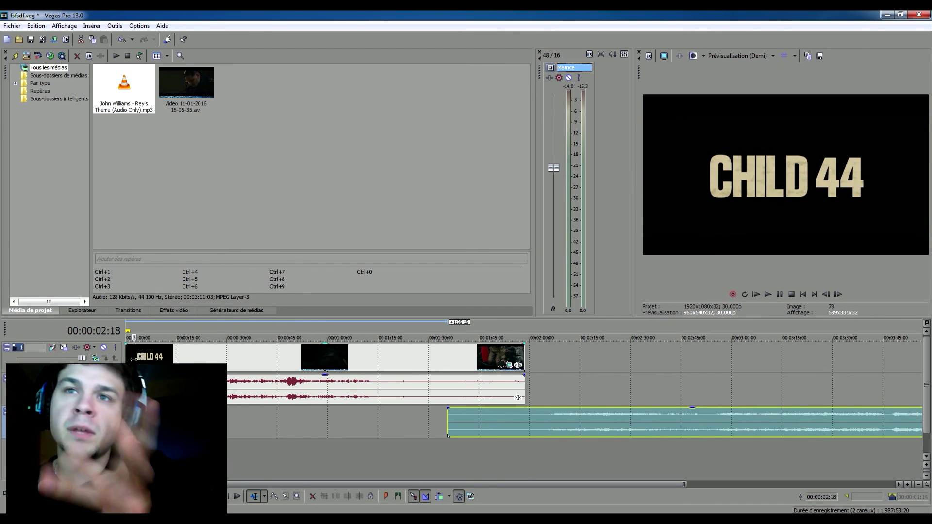
left_click(138, 358)
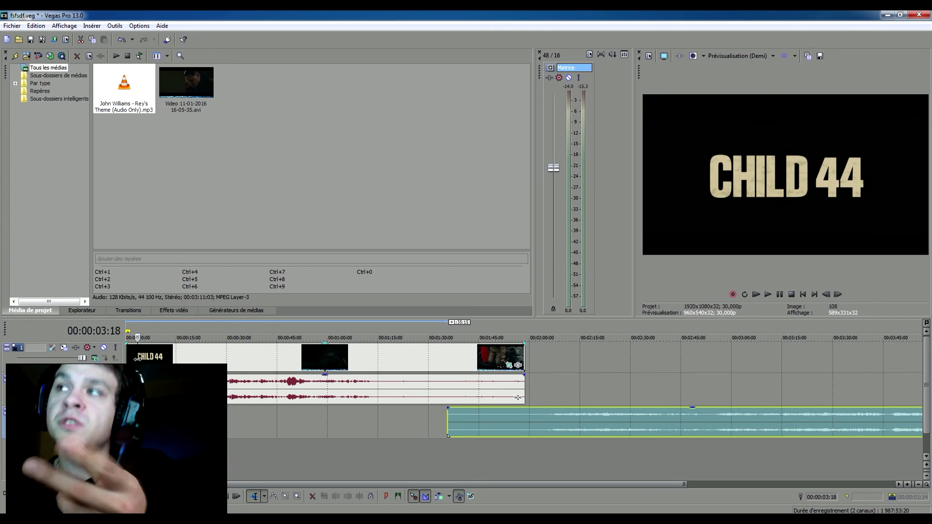
left_click(142, 358)
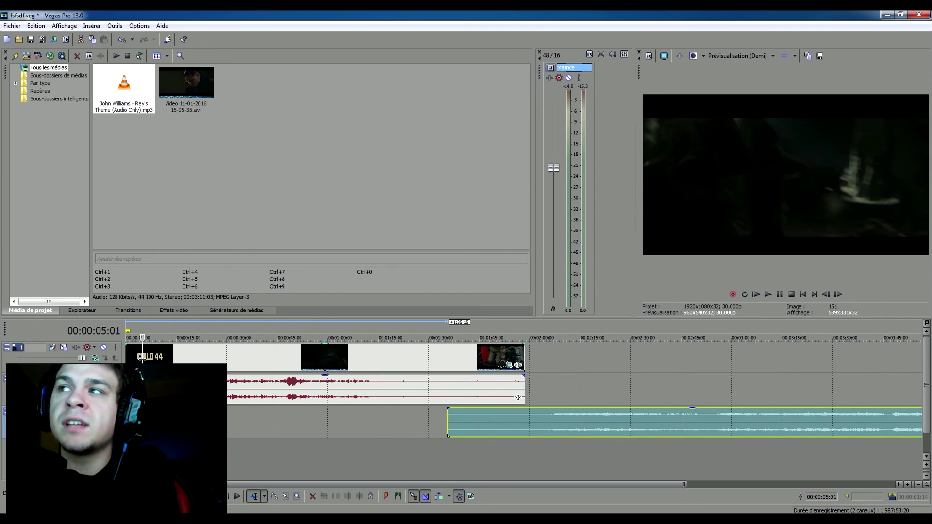
left_click(152, 358)
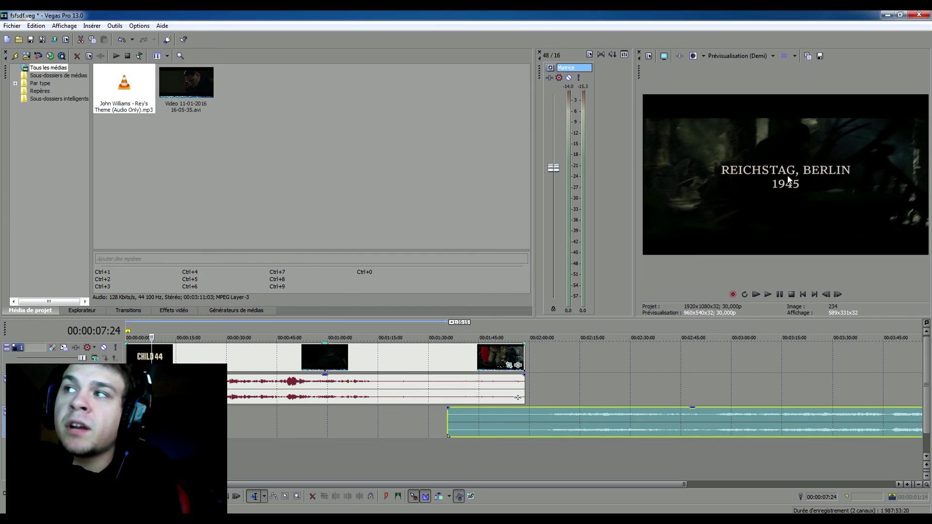
Scrub through the rest of the video up to 00:01:55:10 and return to the title at 00:00:01:09.
left_click(178, 328)
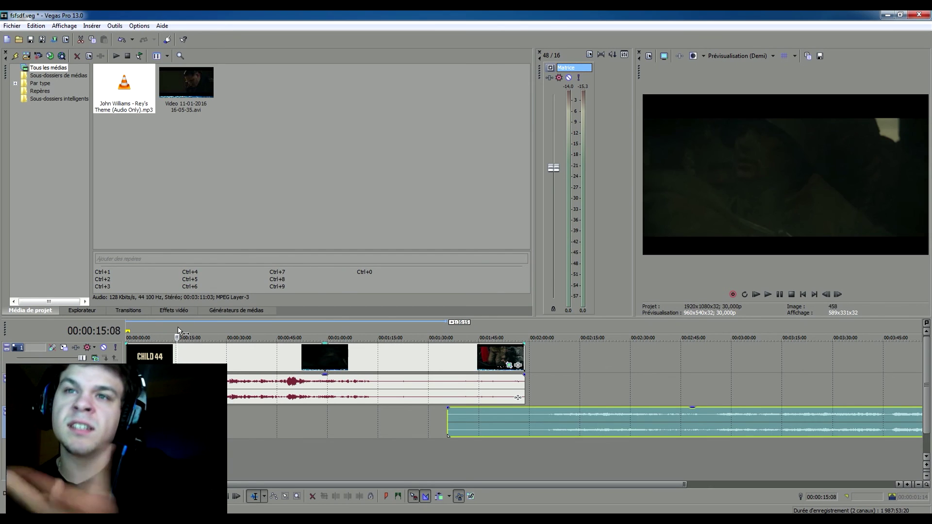
left_click(225, 326)
left_click(275, 325)
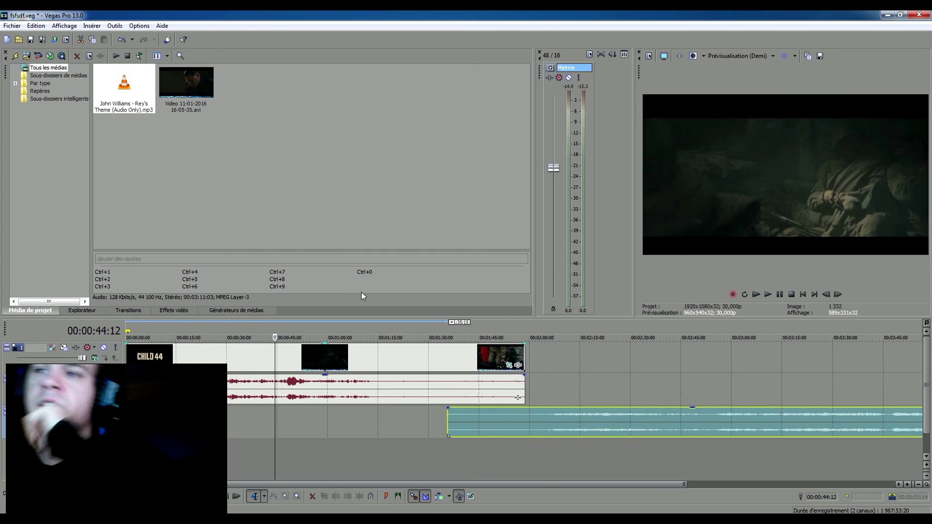
left_click(402, 330)
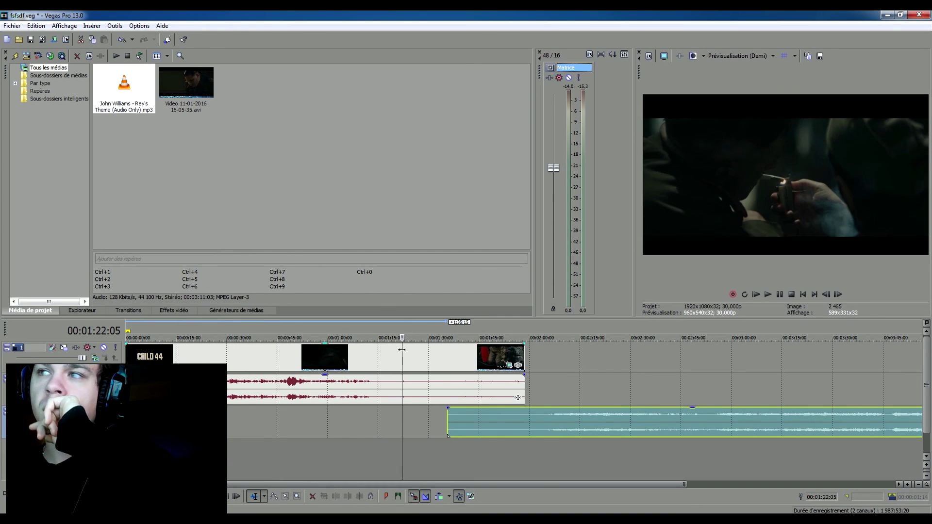
left_click_drag(402, 349, 513, 337)
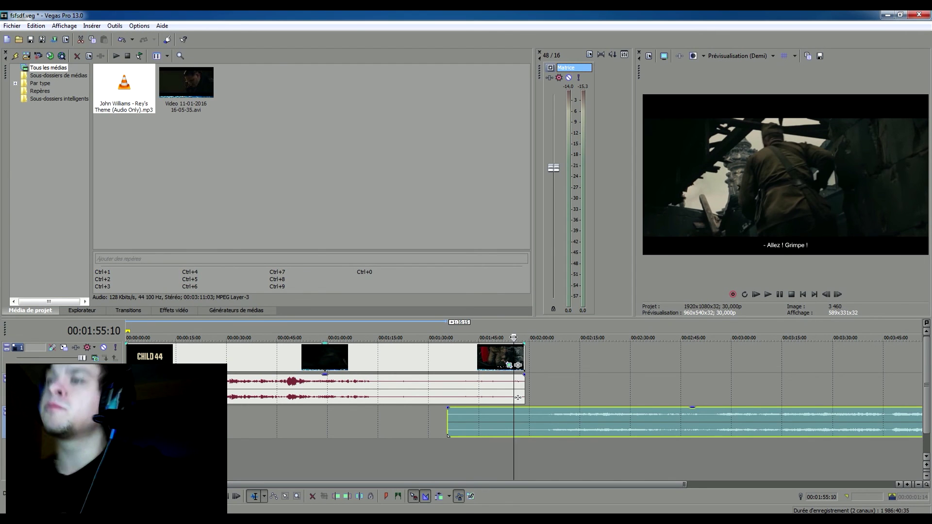
left_click_drag(513, 337, 129, 338)
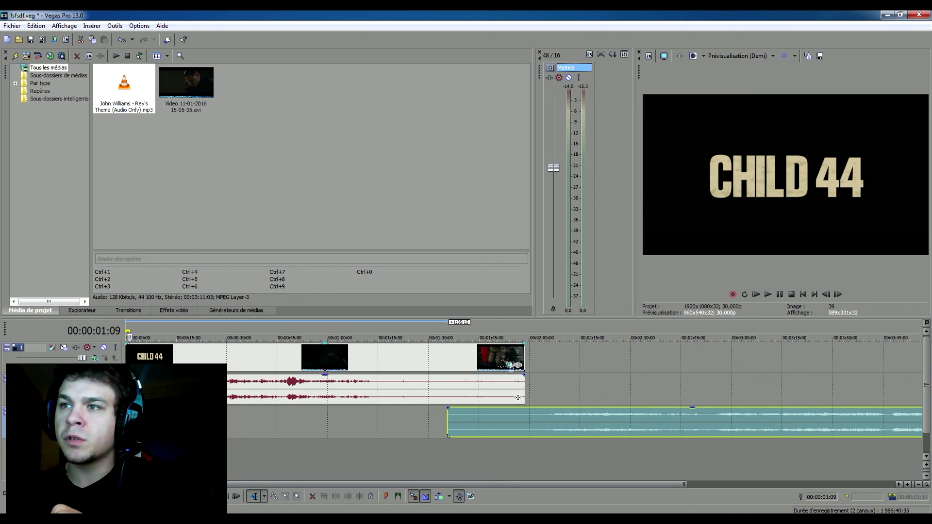
Open the Pan/Crop settings of the video clip and move them clear of the preview.
left_click(509, 367)
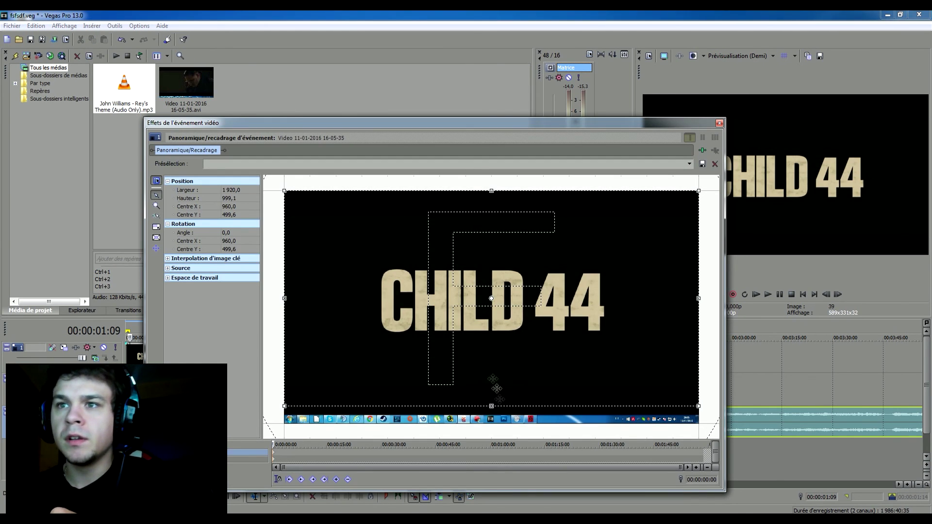
left_click_drag(645, 122, 574, 112)
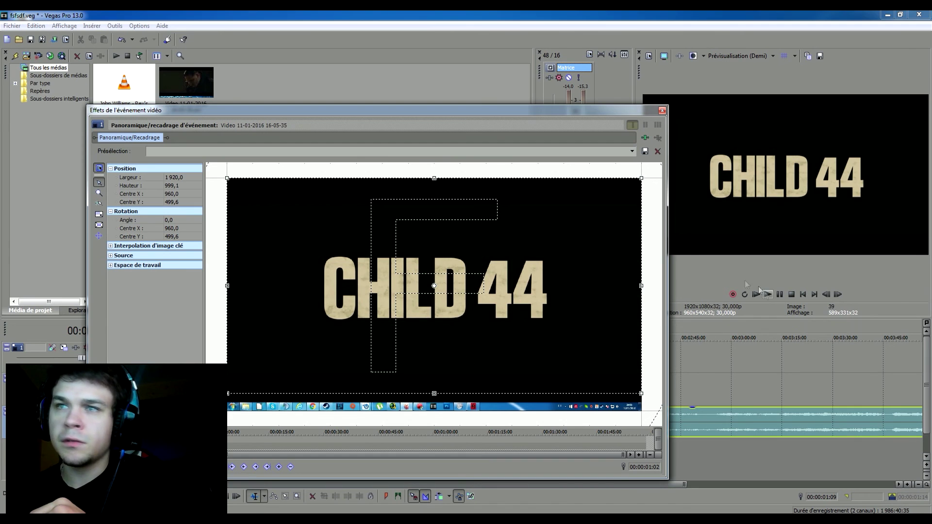
left_click_drag(604, 110, 532, 112)
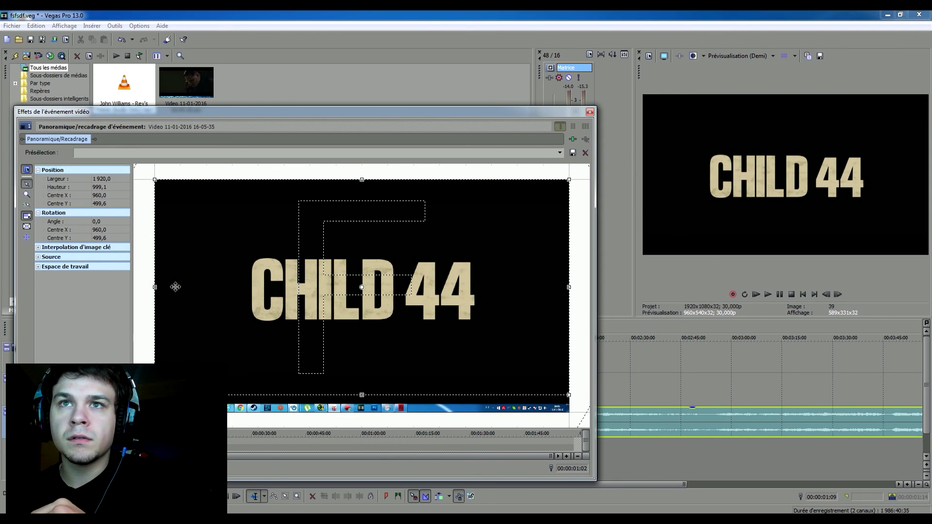
Try to reshape the crop frame by moving its left edge.
left_click_drag(154, 287, 158, 287)
left_click_drag(187, 285, 155, 282)
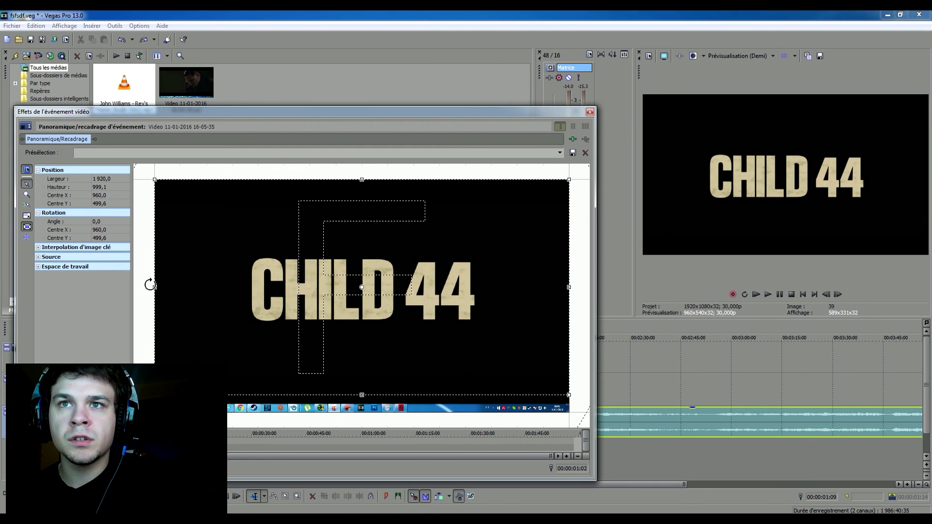
left_click_drag(154, 287, 154, 320)
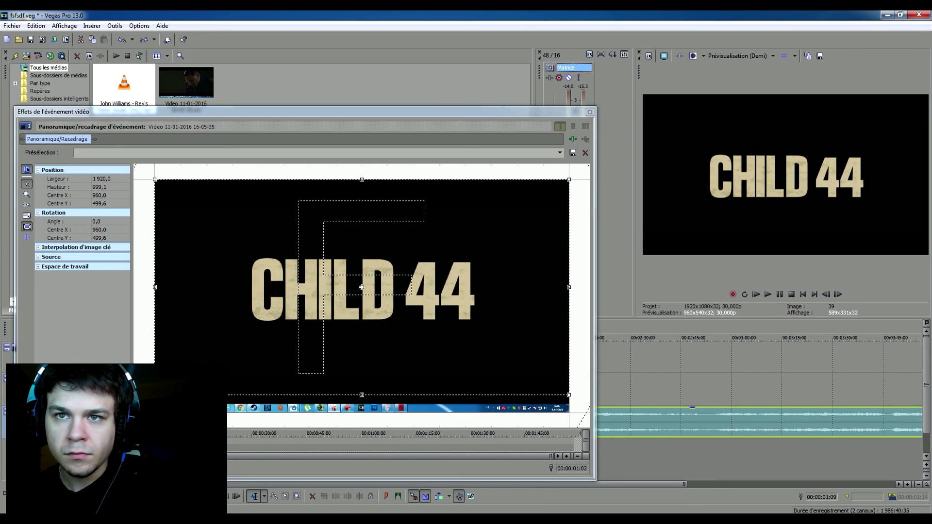
Locate the cut after the REICHSTAG, BERLIN 1945 caption and add a Pan/Crop keyframe at 00:00:09:29.
left_click(170, 443)
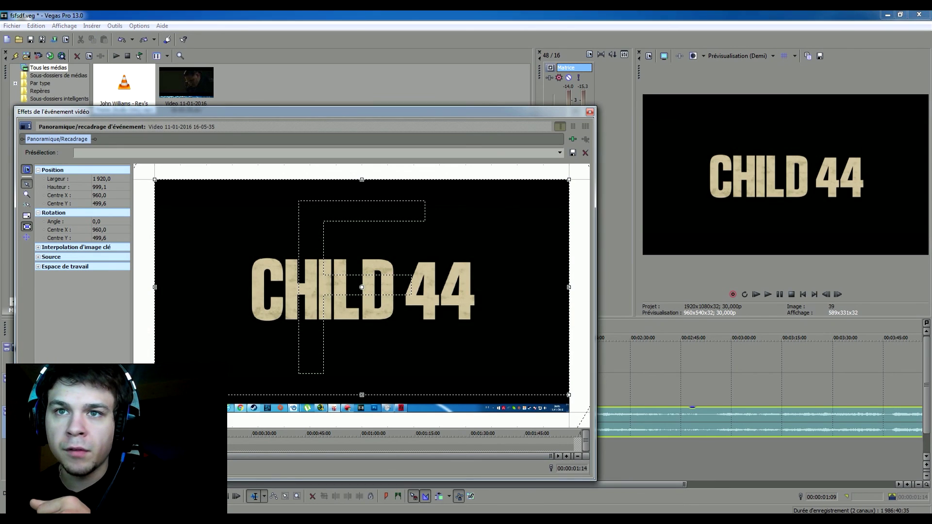
left_click(184, 443)
scroll(184, 443, "up", 3)
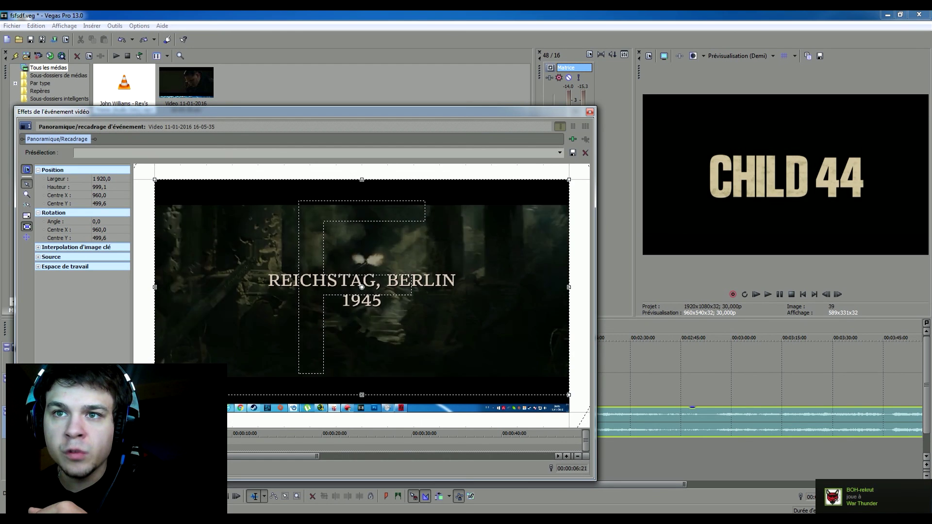
left_click(178, 443)
key("space")
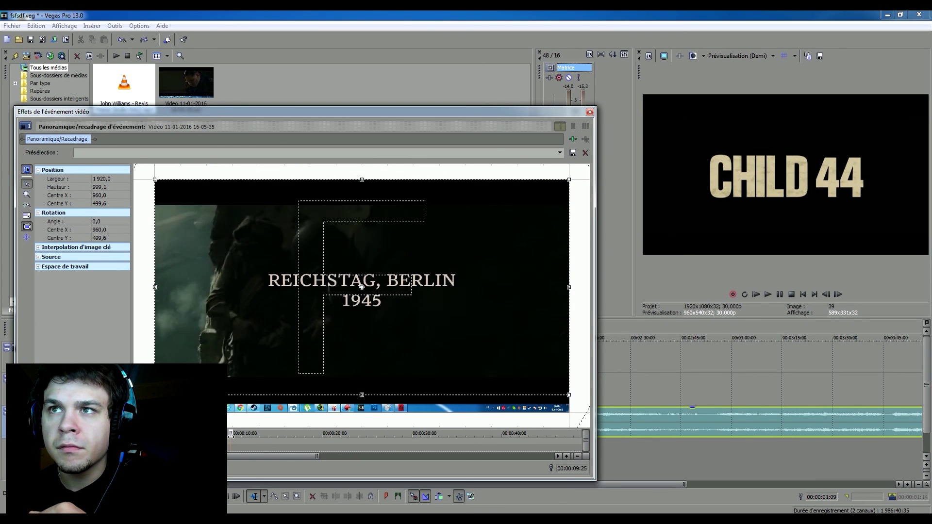
scroll(244, 438, "up", 5)
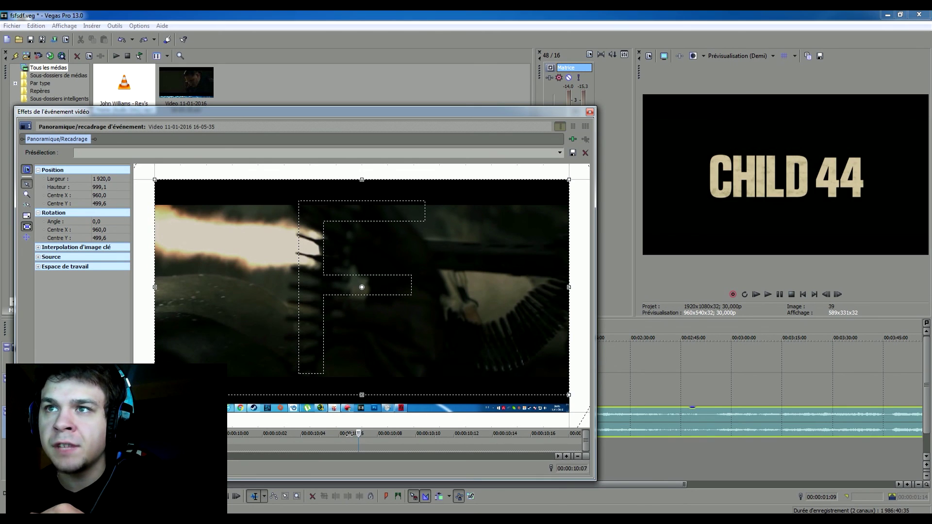
left_click_drag(349, 434, 293, 445)
double_click(285, 441)
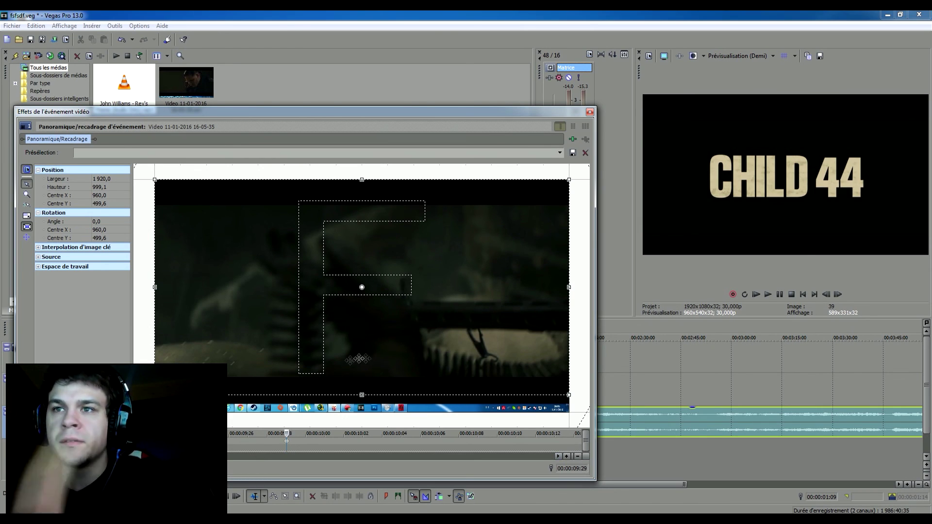
Mirror the crop frame horizontally to a width of about -1 922,0 around its centre, and reopen the clip's Pan/Crop settings.
mouse_move(572, 287)
left_mouse_down()
mouse_move(581, 287)
mouse_move(567, 287)
left_mouse_up()
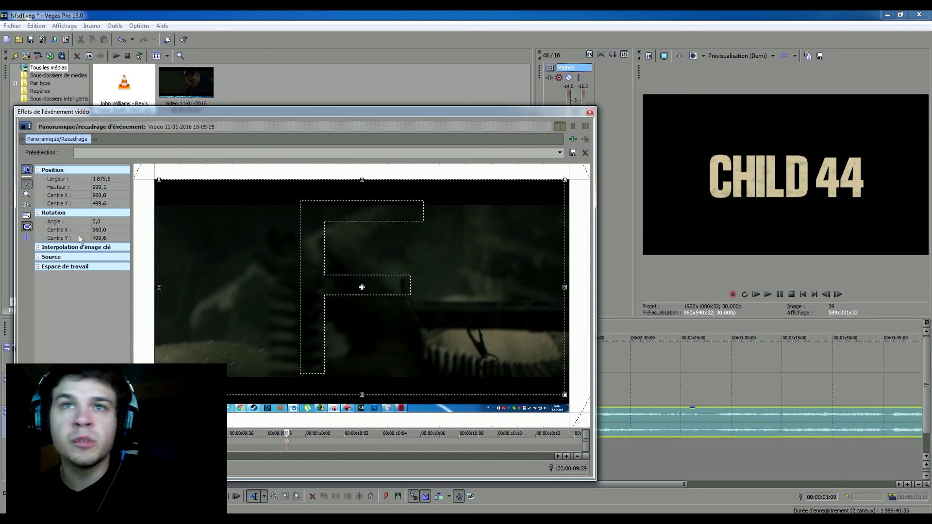
left_click(27, 229)
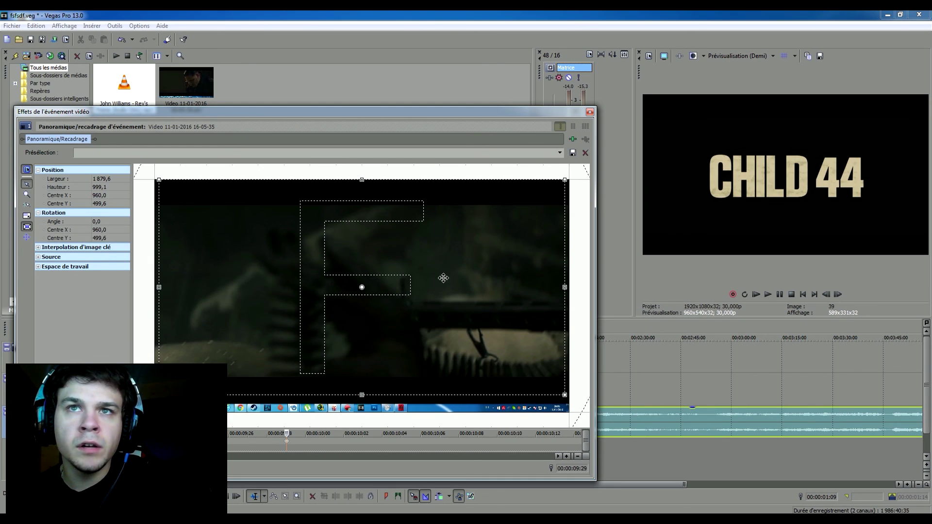
left_click_drag(576, 282, 153, 279)
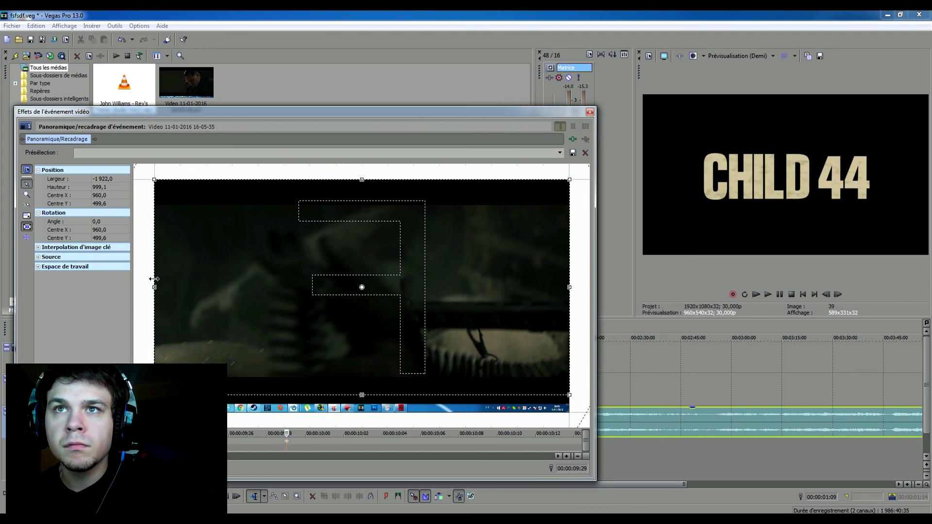
left_click(590, 114)
left_click(511, 365)
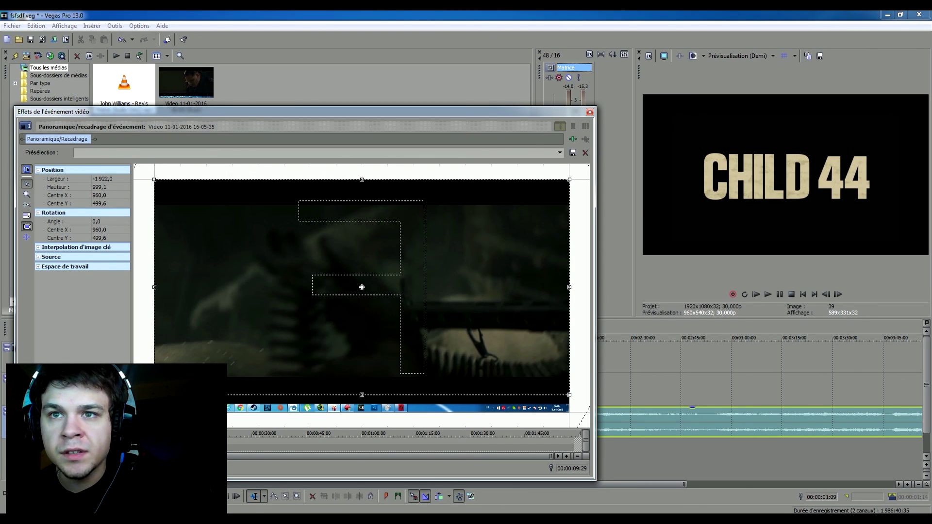
Copy the first keyframe, which holds the unmirrored crop, on the Pan/Crop timeline.
mouse_move(179, 434)
left_mouse_down()
mouse_move(142, 433)
mouse_move(179, 434)
left_mouse_up()
scroll(181, 437, "up", 4)
scroll(226, 445, "down", 2)
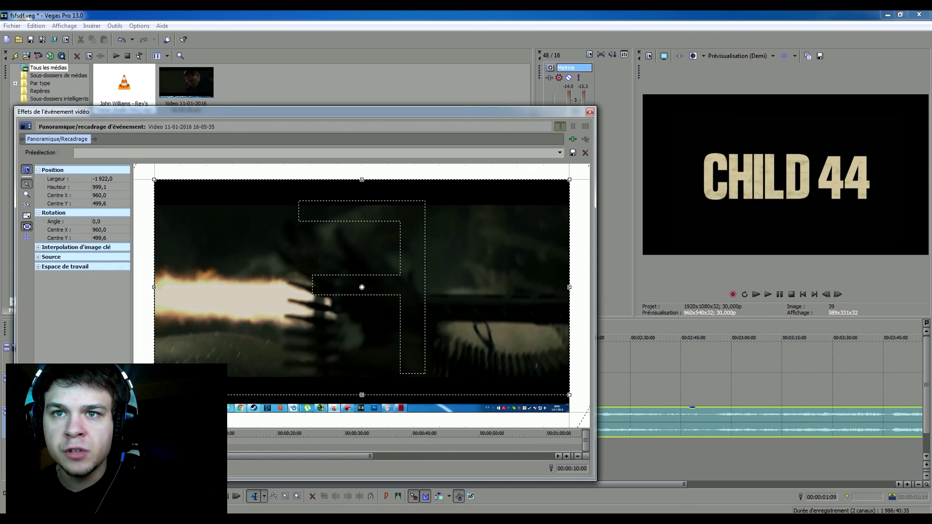
right_click(143, 325)
left_click(191, 339)
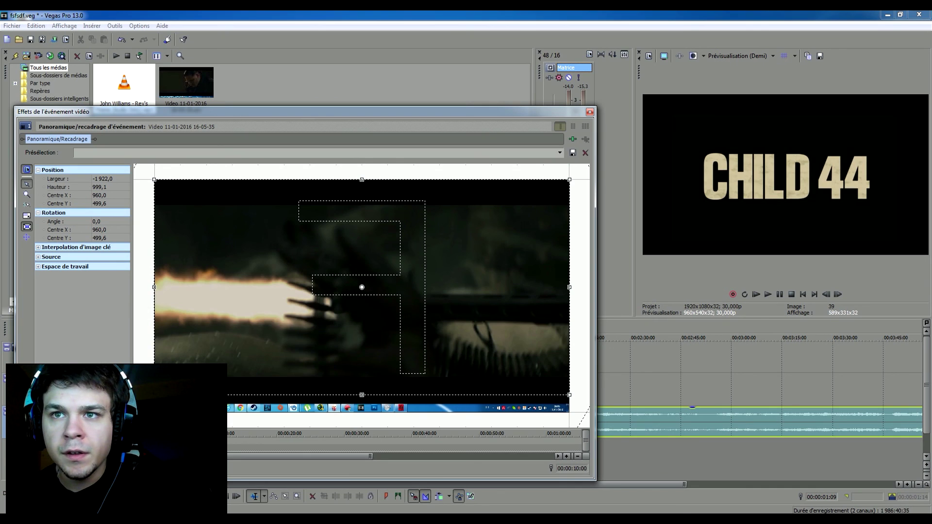
Paste the copied keyframe at 00:00:09:28, one frame before the mirrored one, and close the Pan/Crop settings.
key("Left")
scroll(342, 443, "up", 4)
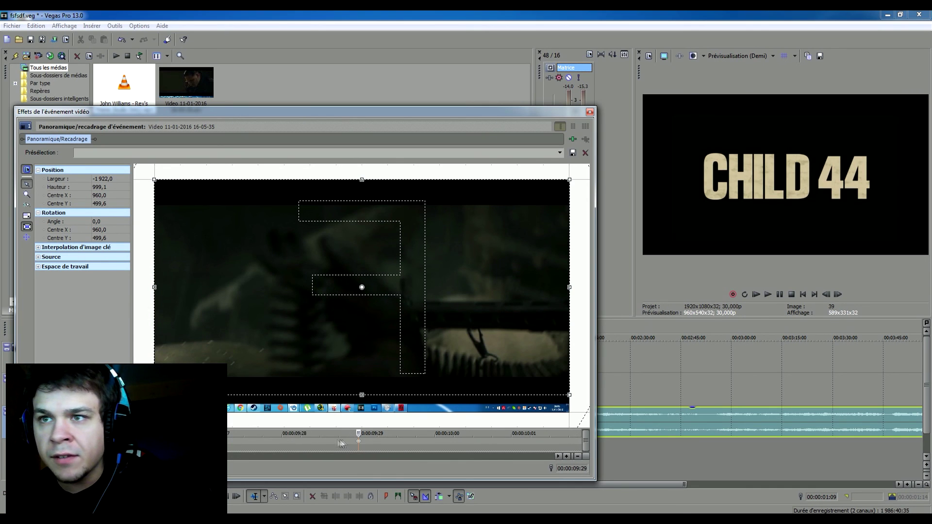
left_click(288, 436)
right_click(280, 443)
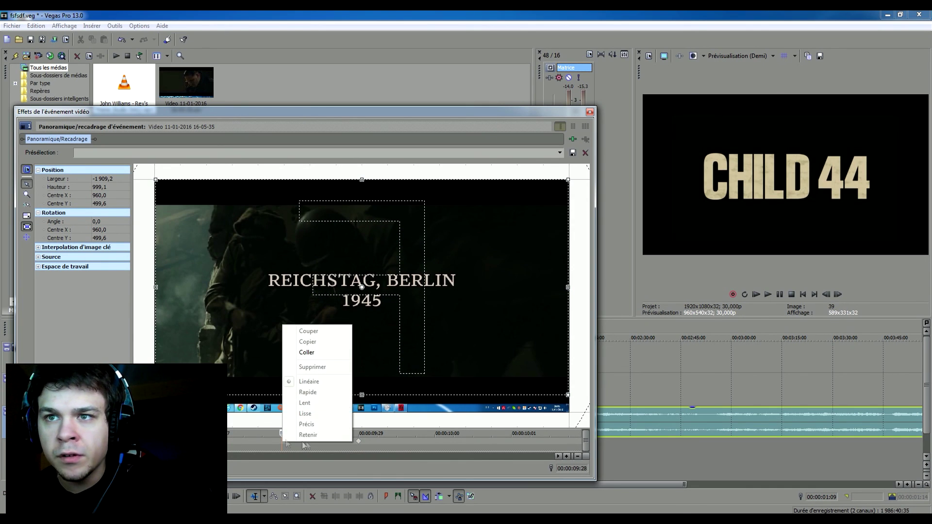
left_click(301, 358)
scroll(304, 427, "down", 5)
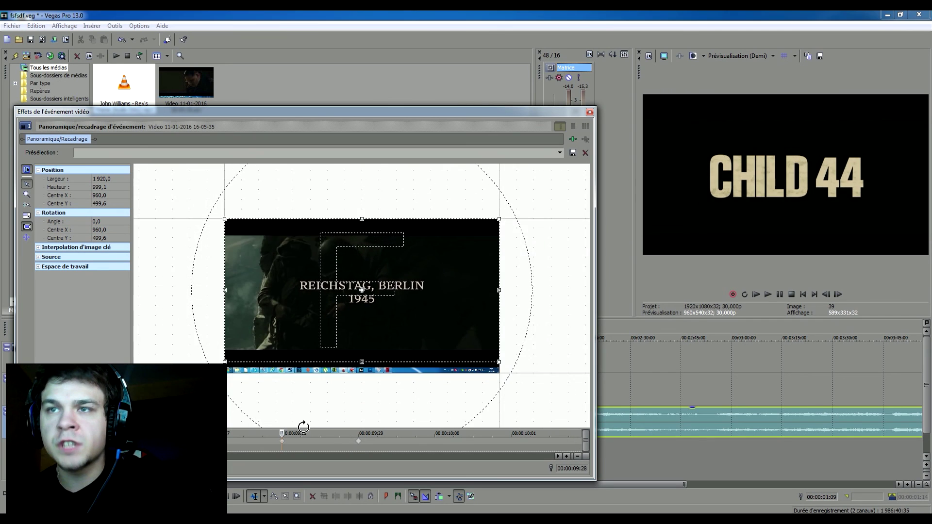
left_click(590, 112)
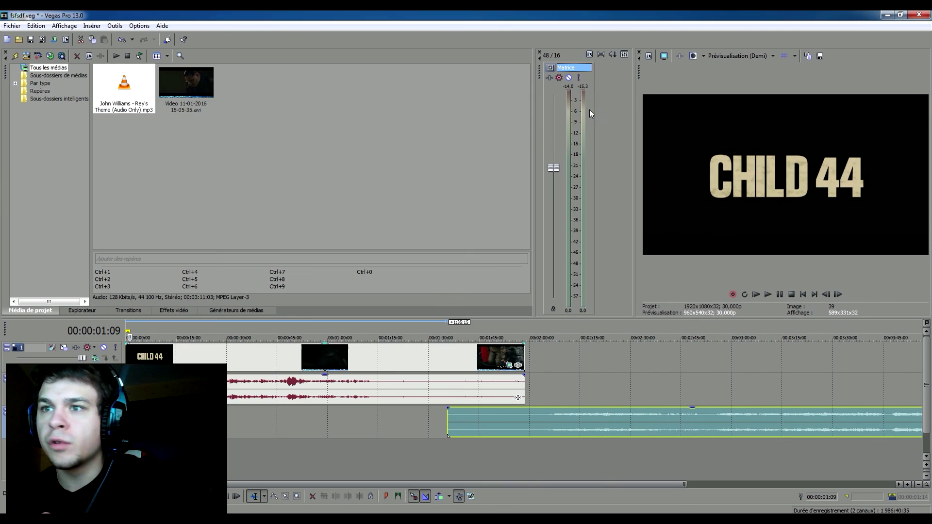
Play the video from 00:00:01:09 and enlarge the video preview by narrowing the neighbouring areas.
key("space")
scroll(518, 397, "up", 5)
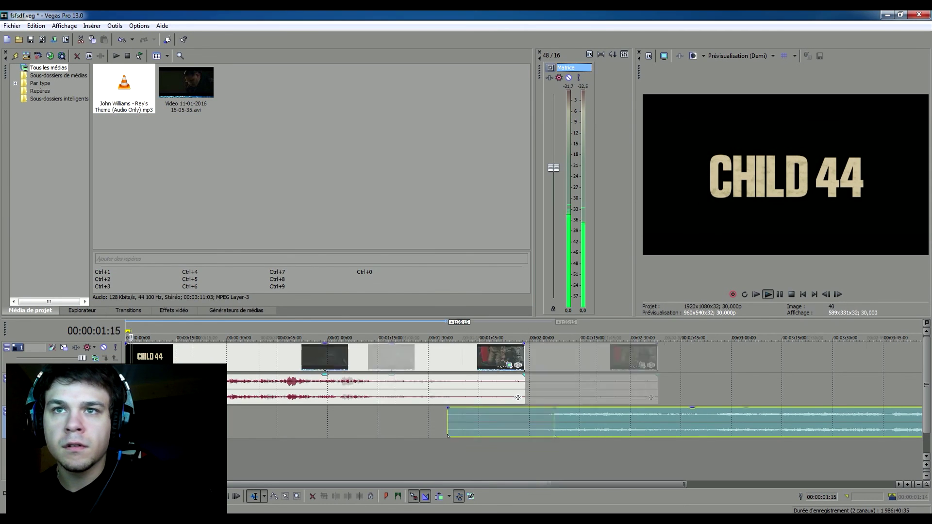
left_click_drag(535, 208, 439, 207)
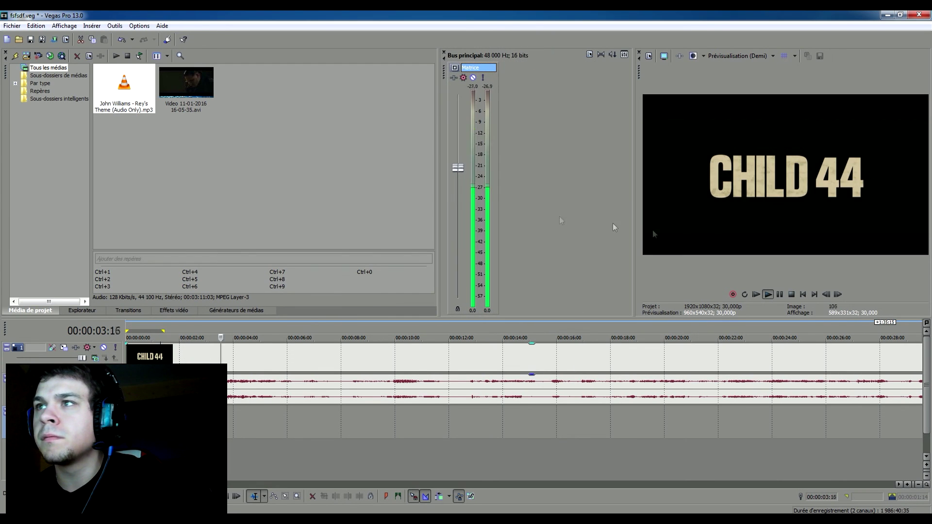
left_click_drag(634, 208, 532, 212)
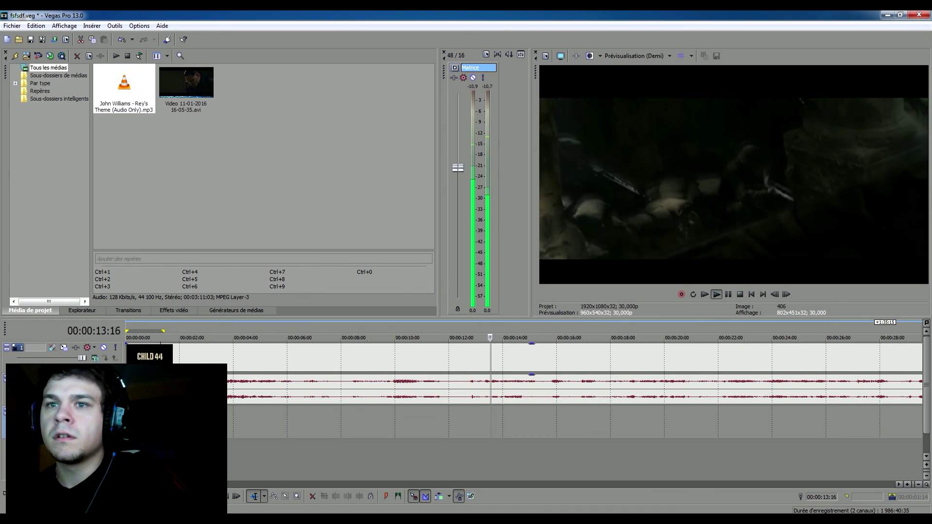
Review the mirrored footage between 00:00:13:21 and 00:00:16:22, and check the frame at 00:00:24:27.
key("Return")
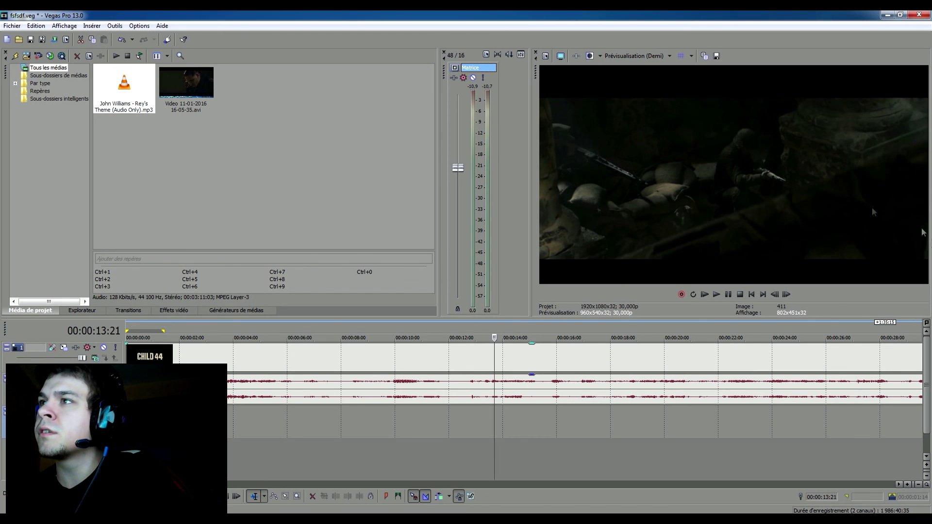
key("Return")
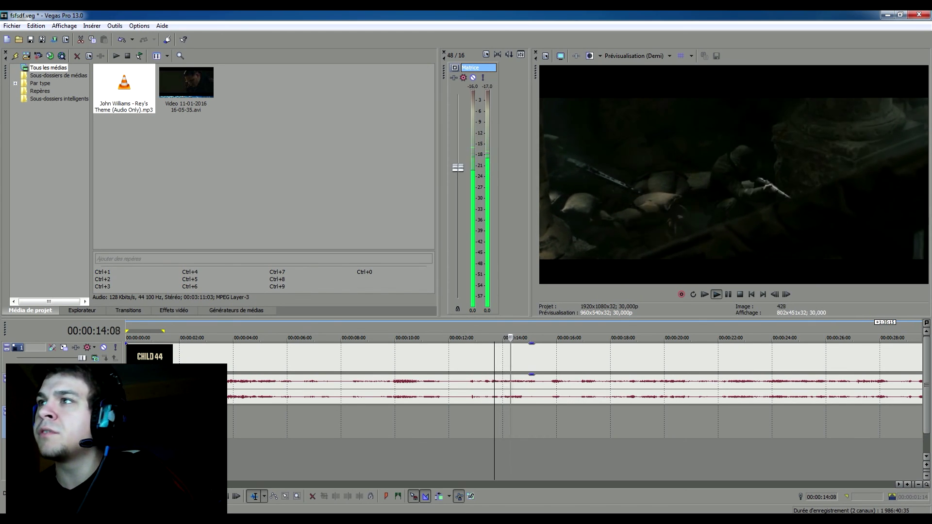
key("Return")
key("Return")
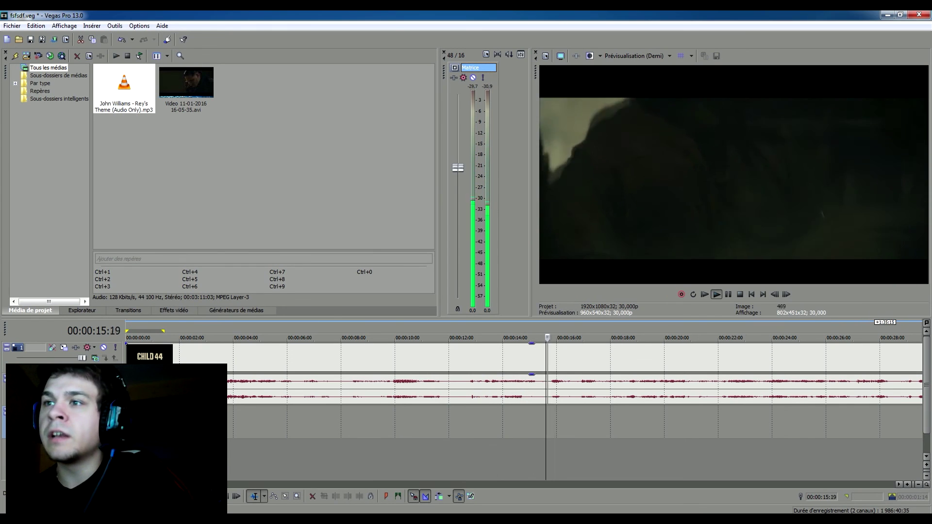
key("Return")
scroll(435, 357, "down", 5)
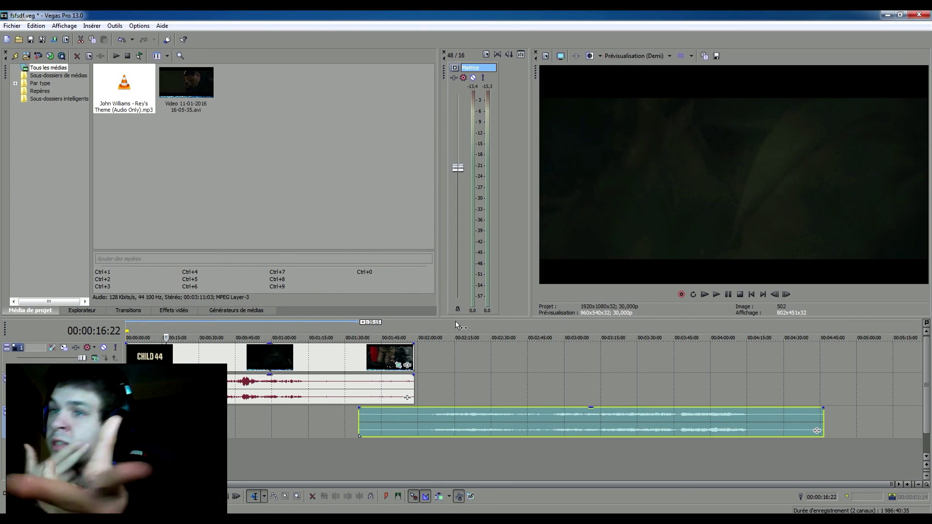
left_click(186, 334)
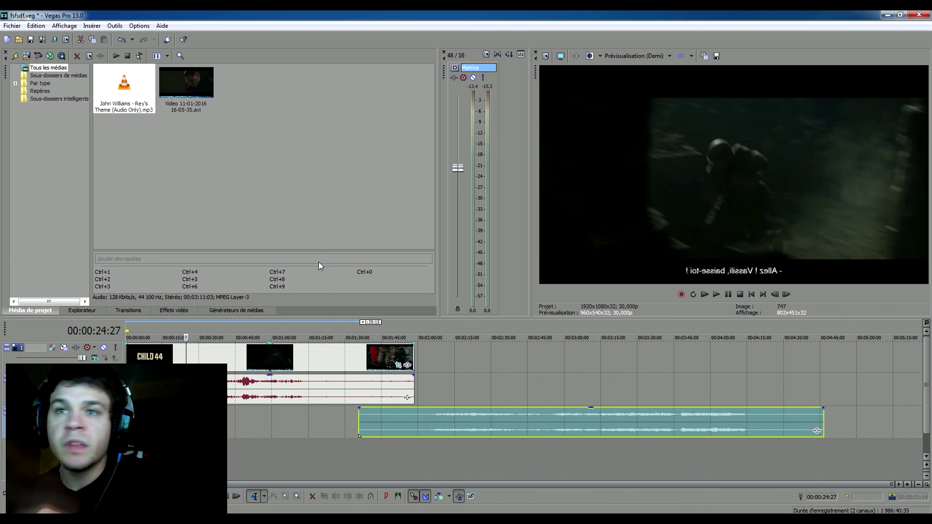
Delete the video clip with its sound from the timeline, and move the music track to the timeline's start.
left_click(251, 357)
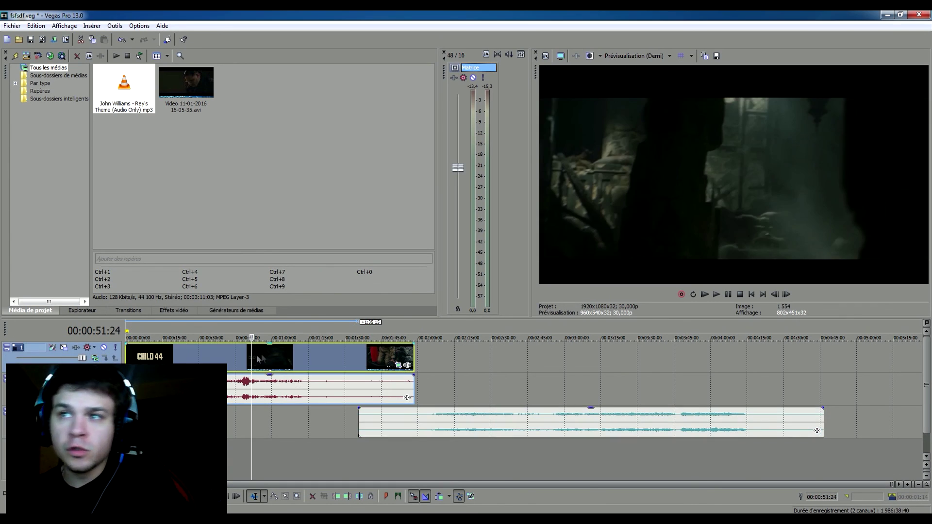
key("Delete")
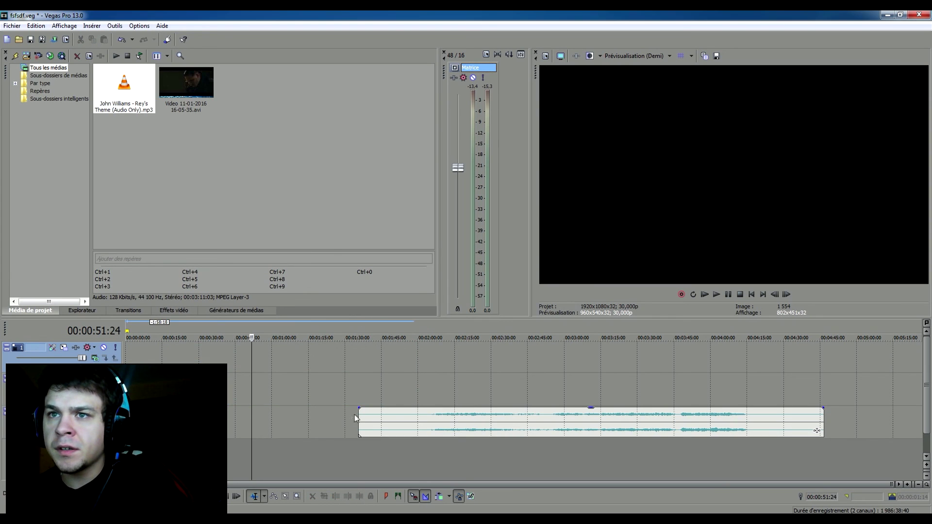
left_click_drag(393, 427, 160, 425)
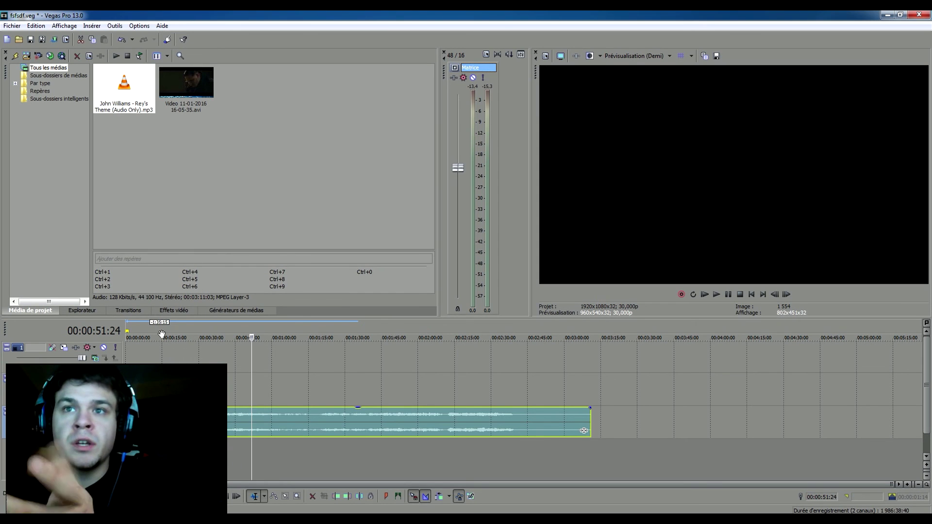
Cut about 10 seconds off the beginning of the music, keeping it at the timeline's start, and listen to it up to 00:00:25:09.
left_click(194, 322)
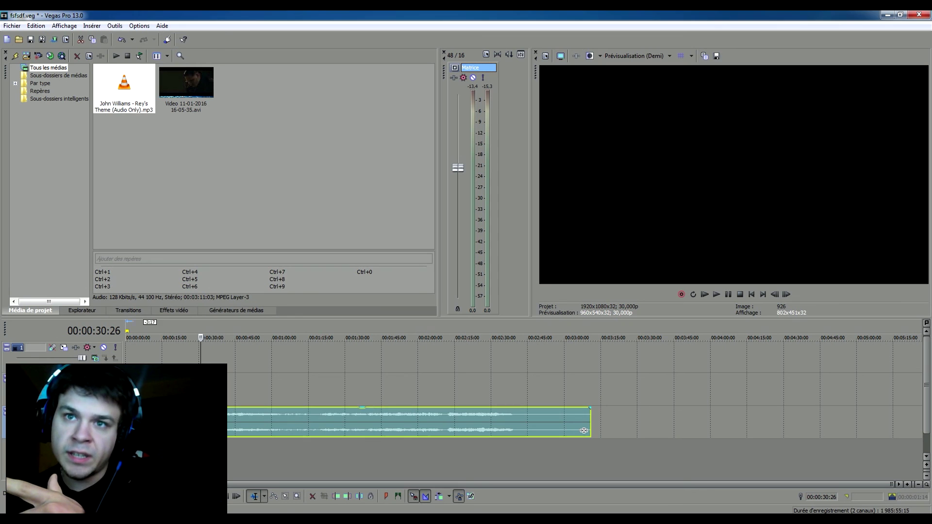
left_click_drag(584, 430, 559, 431)
key("space")
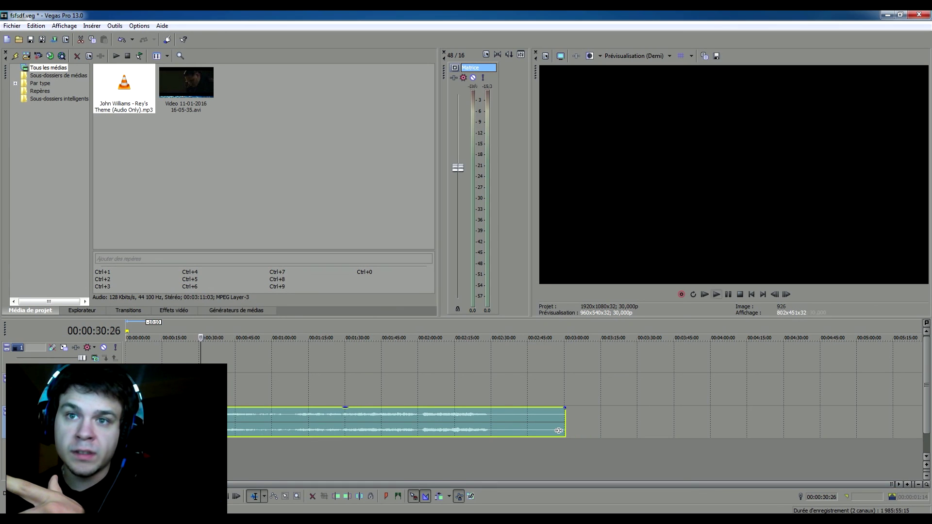
left_click(177, 322)
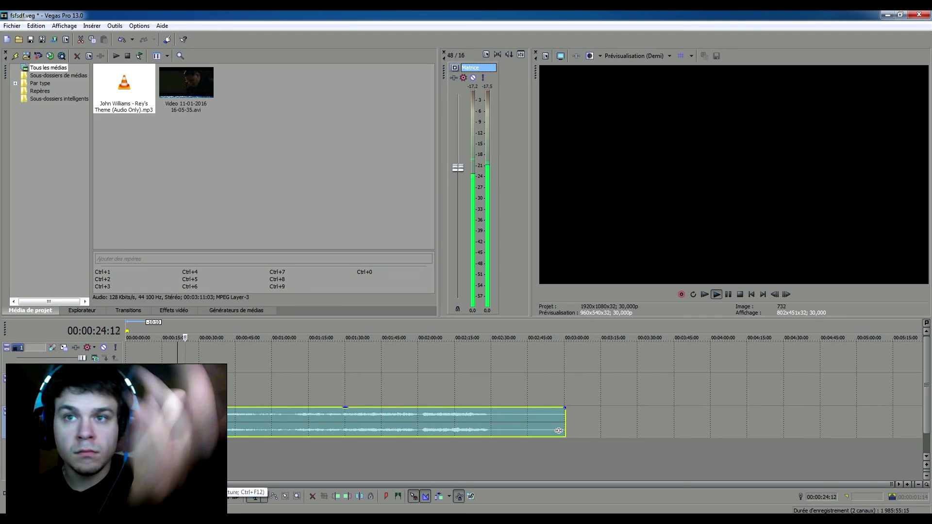
key("Return")
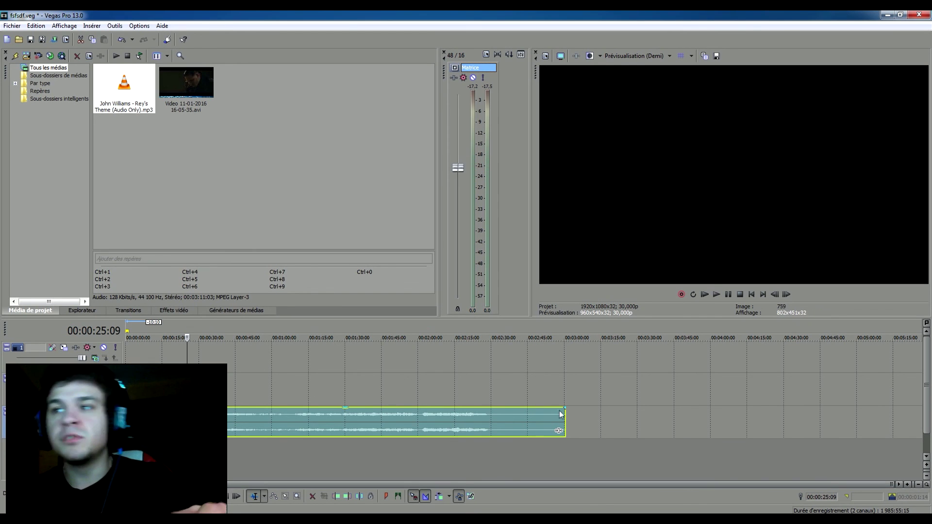
Time-stretch the music track to a length of about 00:04:59:02 and open its event properties.
left_click_drag(565, 417, 243, 424)
left_click_drag(478, 431, 854, 427)
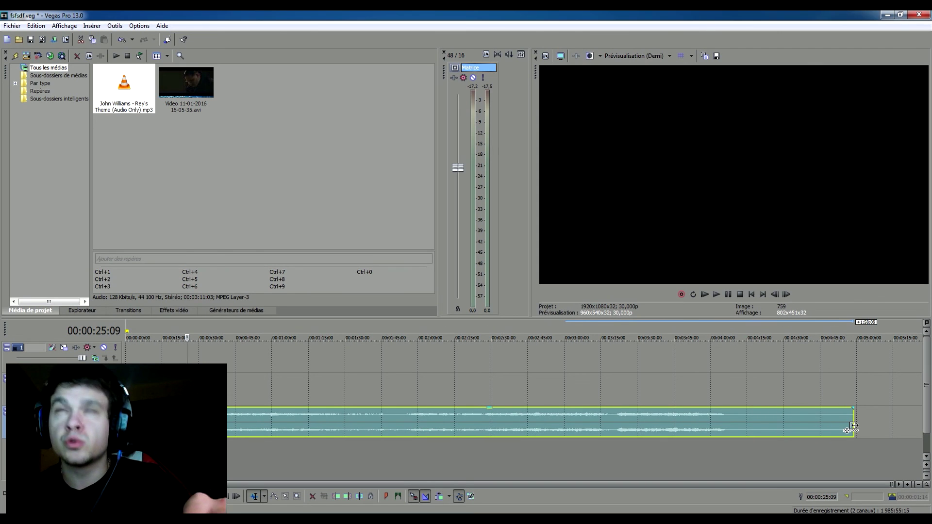
right_click(765, 430)
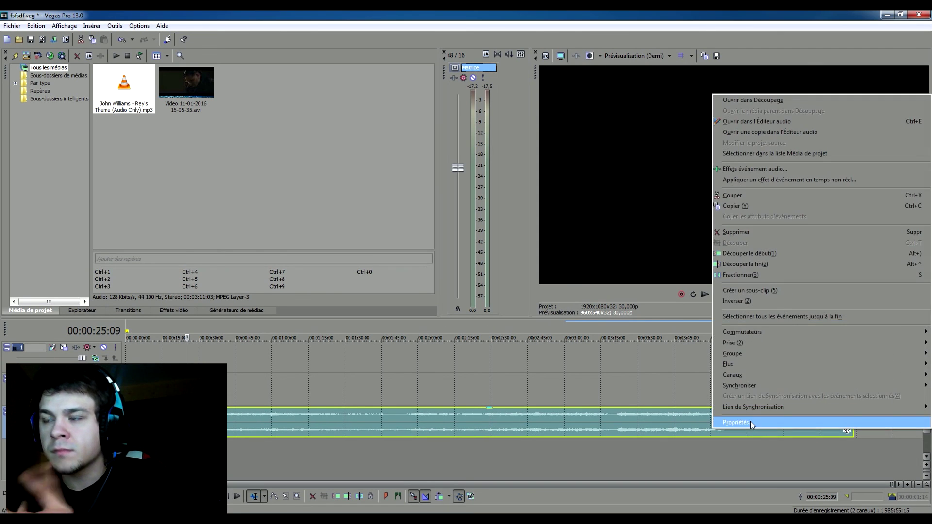
left_click(750, 423)
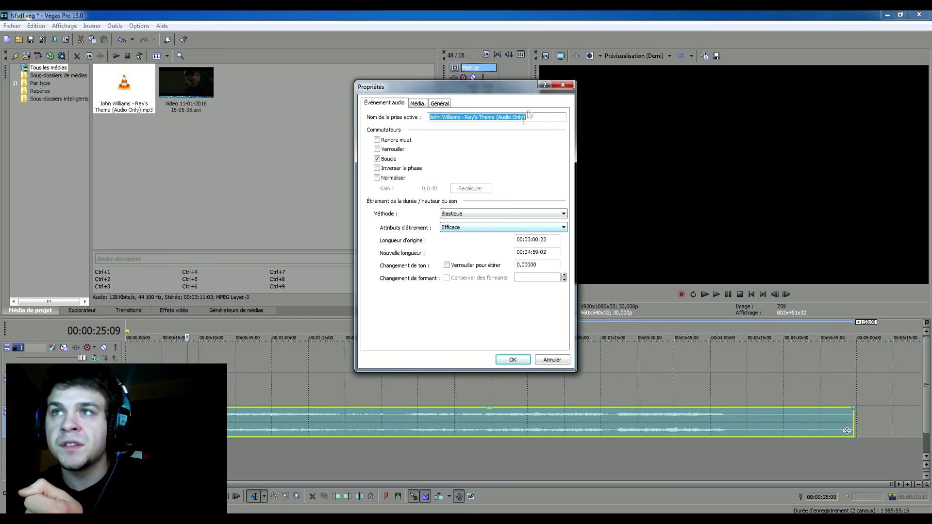
Review the time-stretch and pitch settings in the music event's properties.
left_click(563, 85)
right_click(772, 425)
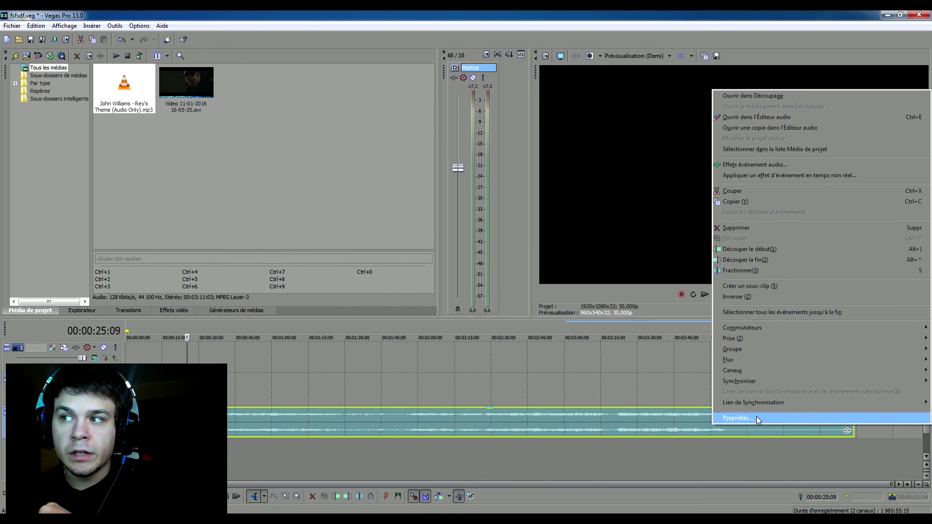
left_click(756, 417)
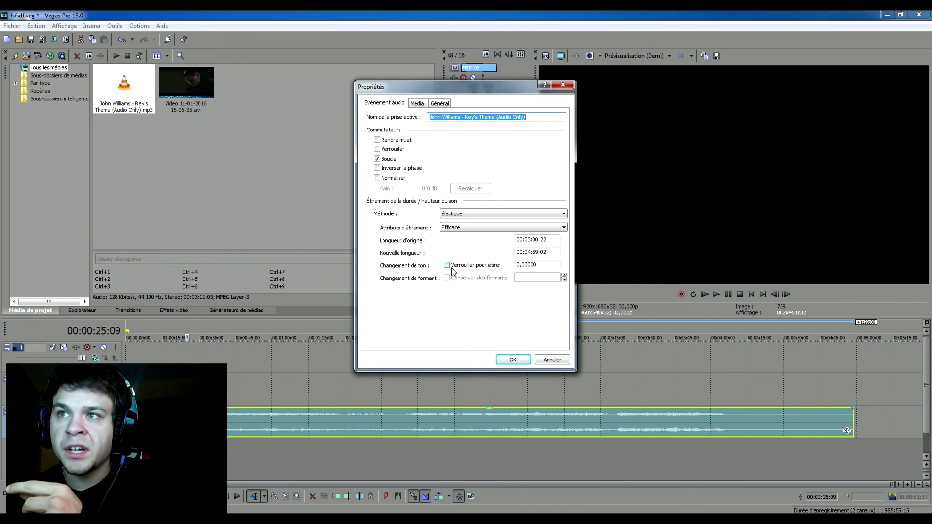
left_click(564, 86)
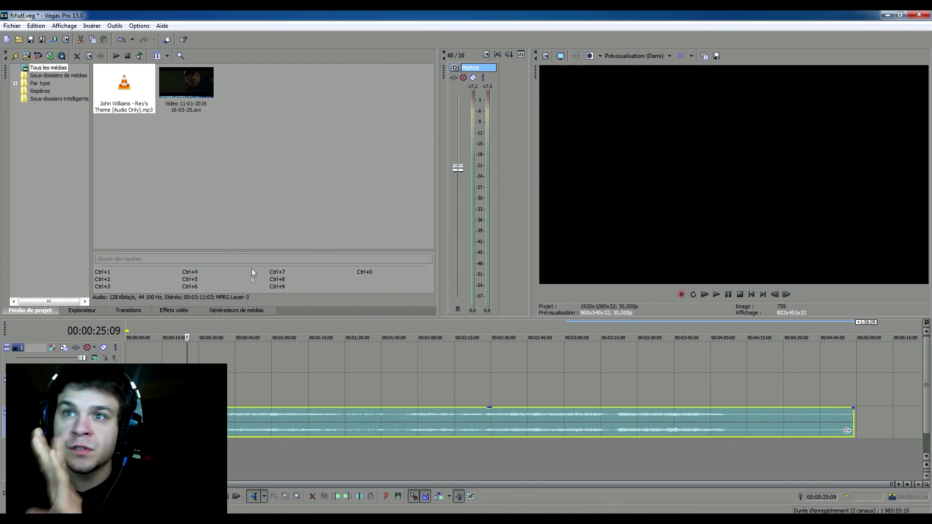
Play the music from 00:00:35:02 and time-stretch the track to a length of about 00:06:00:06.
left_click(210, 327)
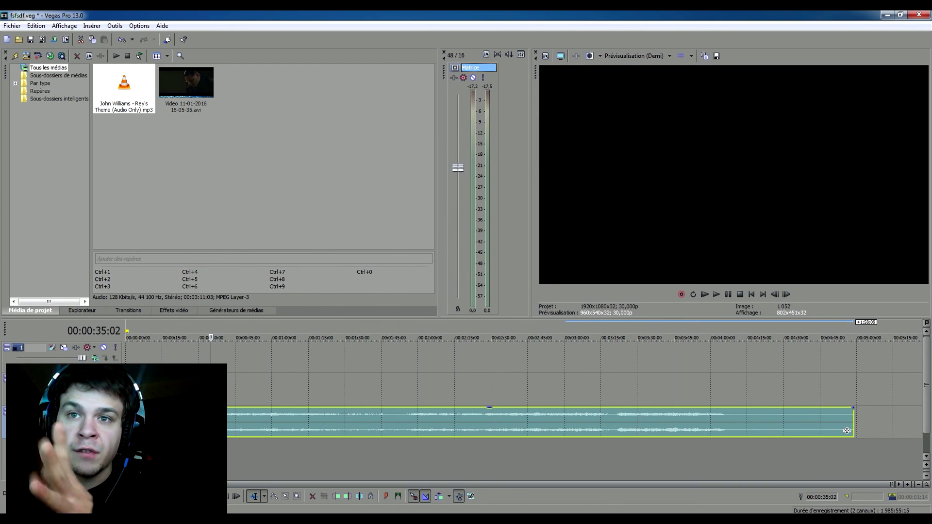
key("space")
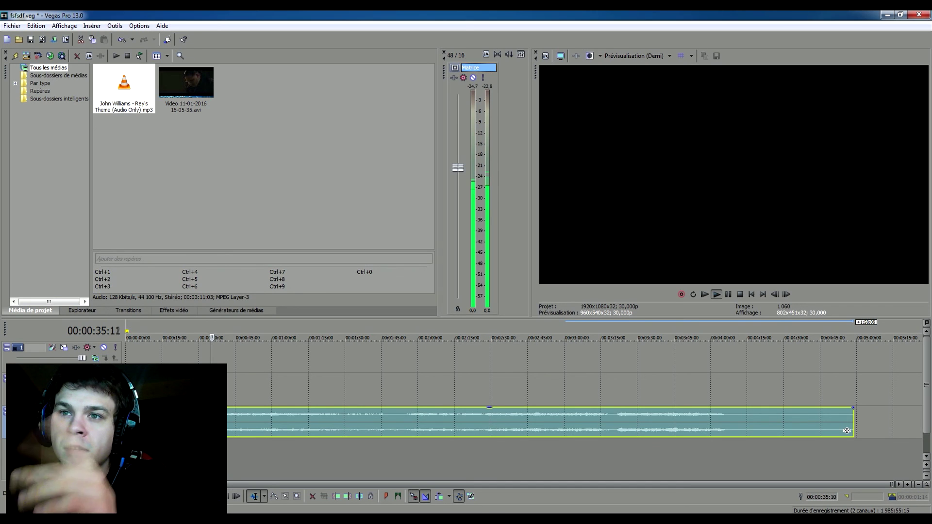
left_click_drag(847, 431, 904, 431)
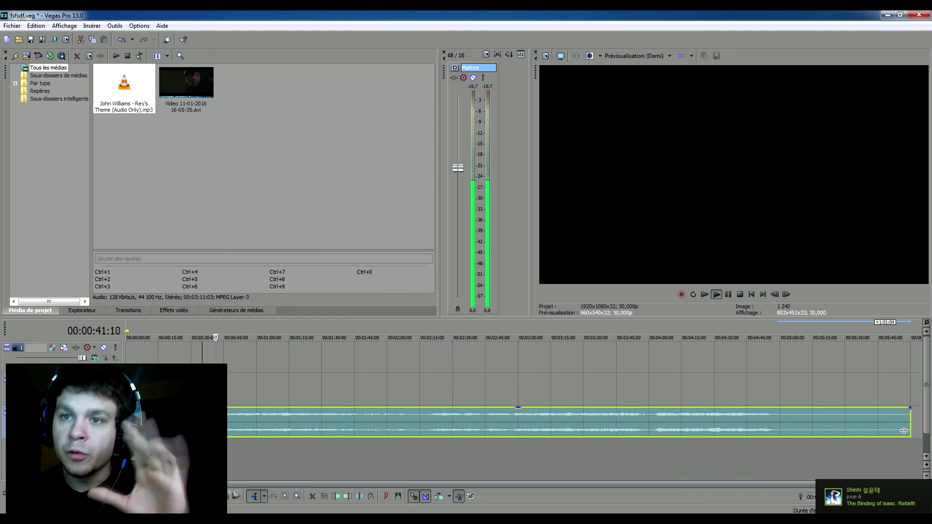
Lock the music event's pitch change to its time stretch, and listen to it from 00:00:42:09 to 00:00:47:27.
right_click(246, 427)
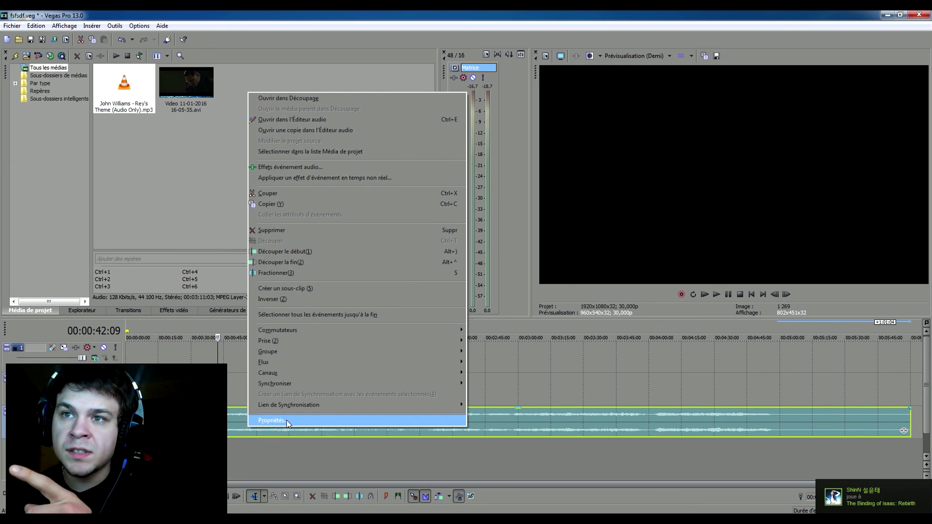
left_click(287, 420)
left_click(447, 265)
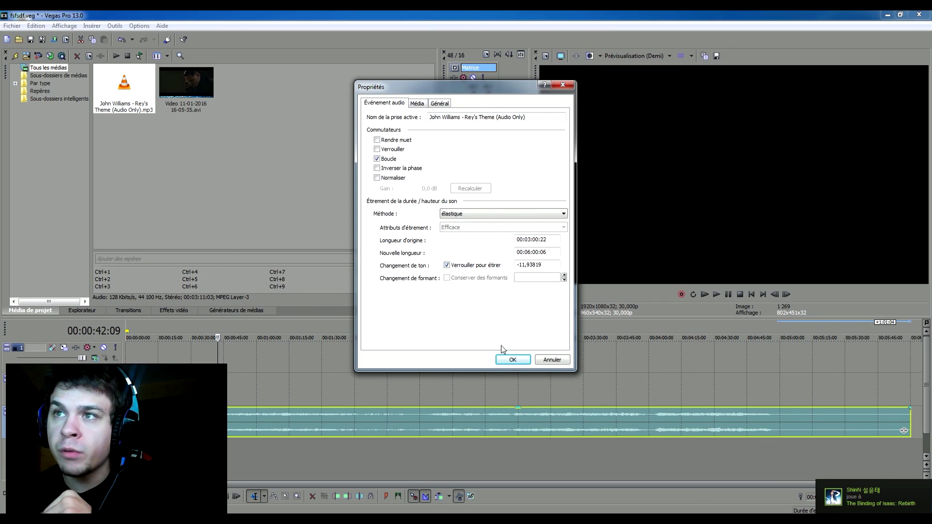
left_click(512, 359)
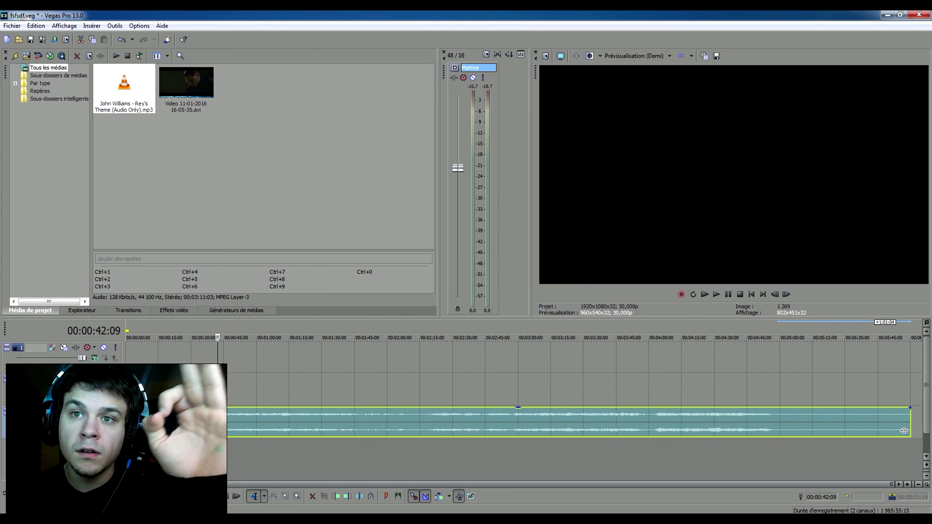
key("space")
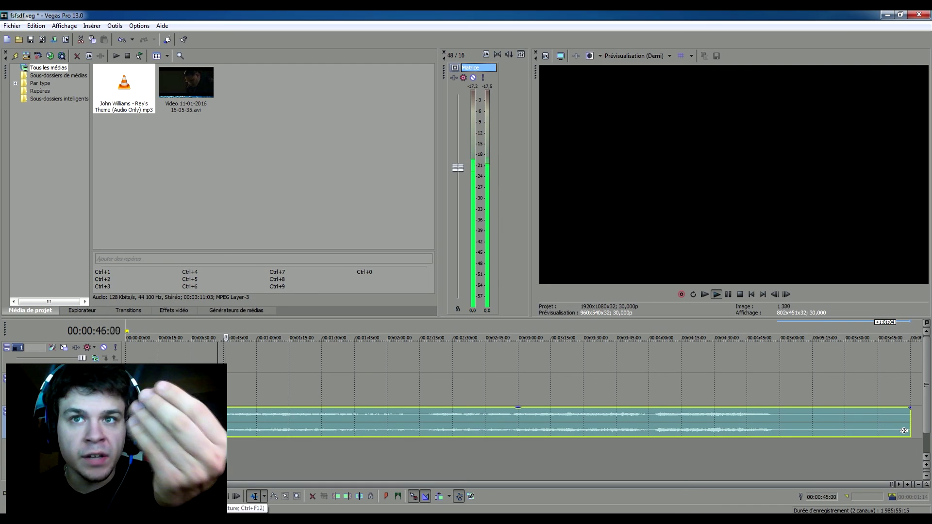
key("Return")
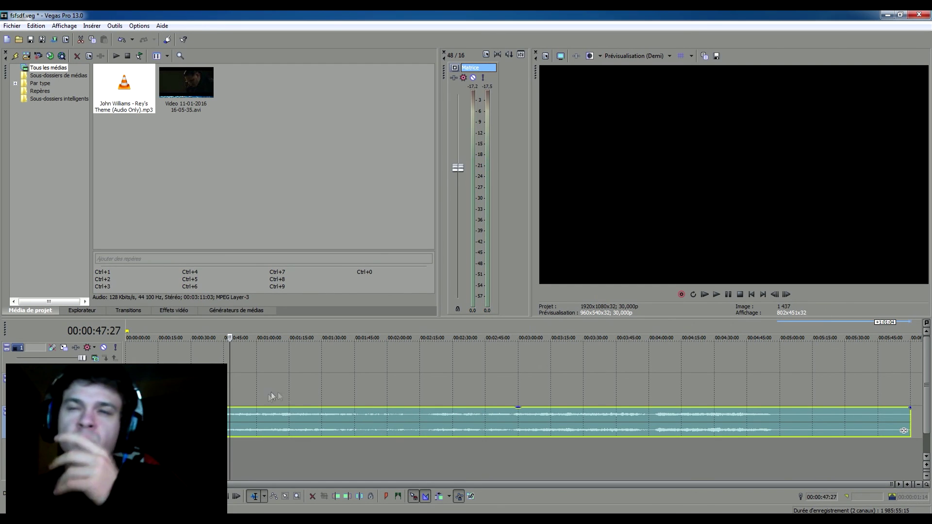
Time-compress the music track to a length of about 1 minute 30 seconds and listen to it from 00:00:18:08.
left_click_drag(909, 430, 818, 430)
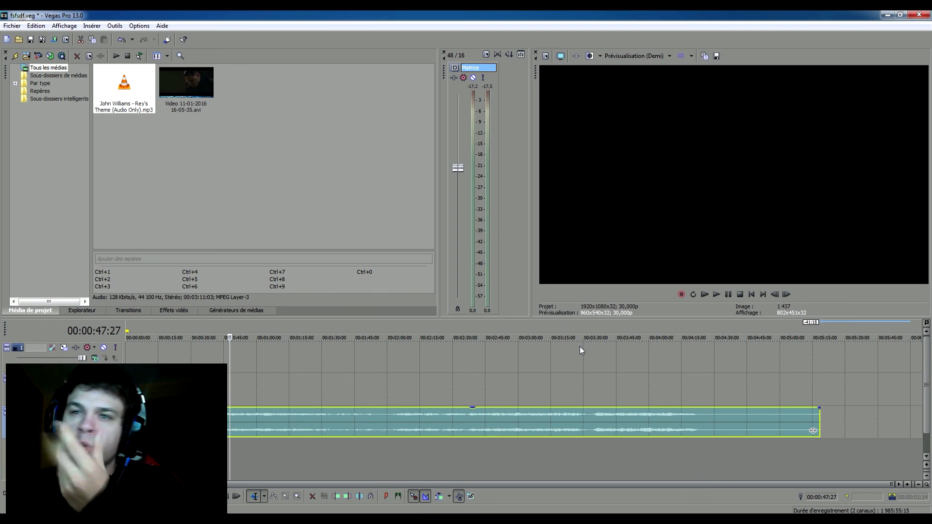
left_click(214, 329)
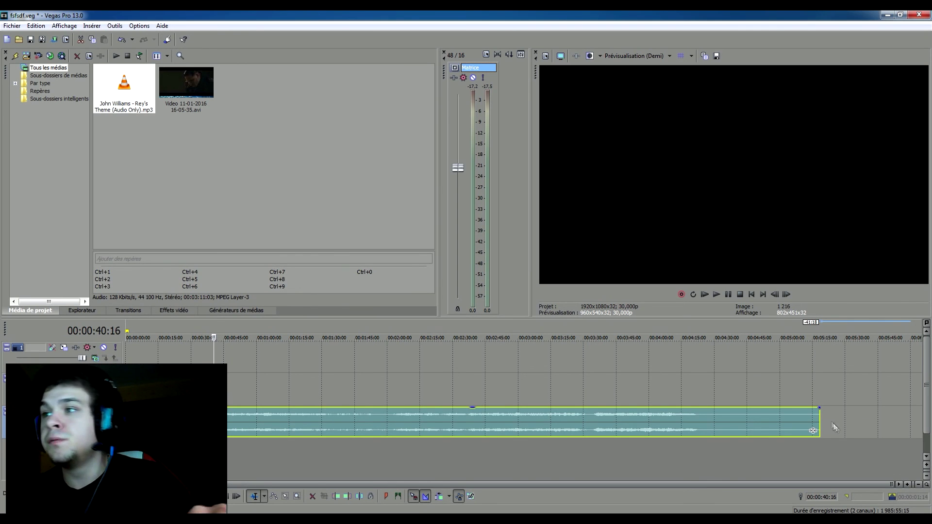
left_click_drag(818, 418, 321, 418)
left_click(165, 327)
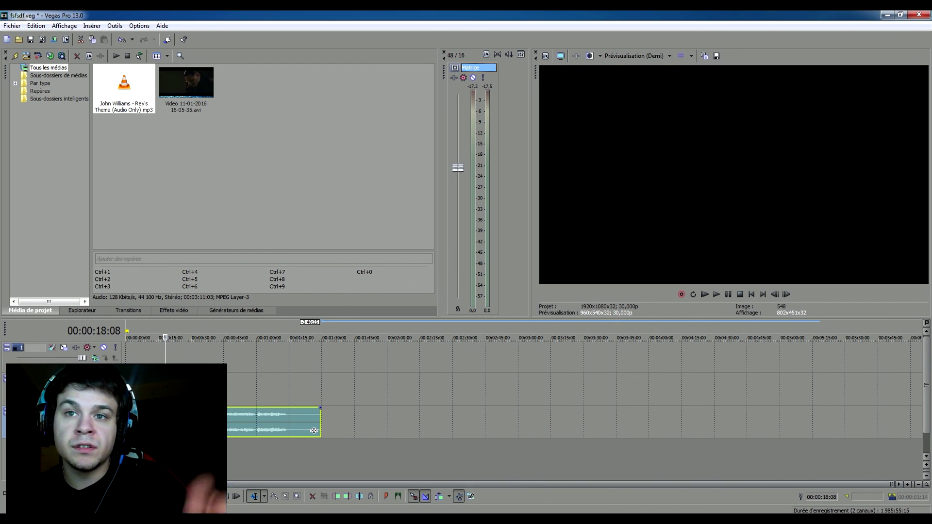
key("space")
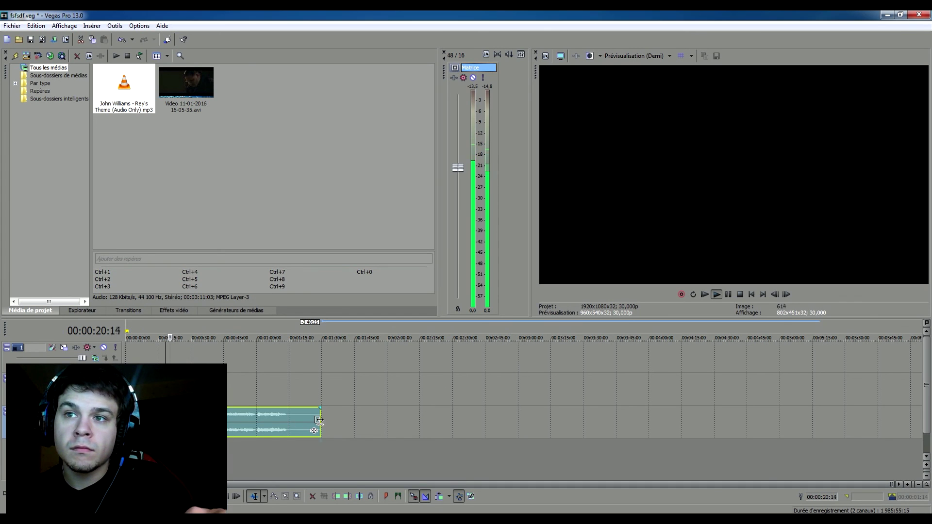
Time-stretch the music track to about 5 minutes 6 seconds during playback, and stop listening at 00:00:25:17.
left_click_drag(321, 427, 794, 427)
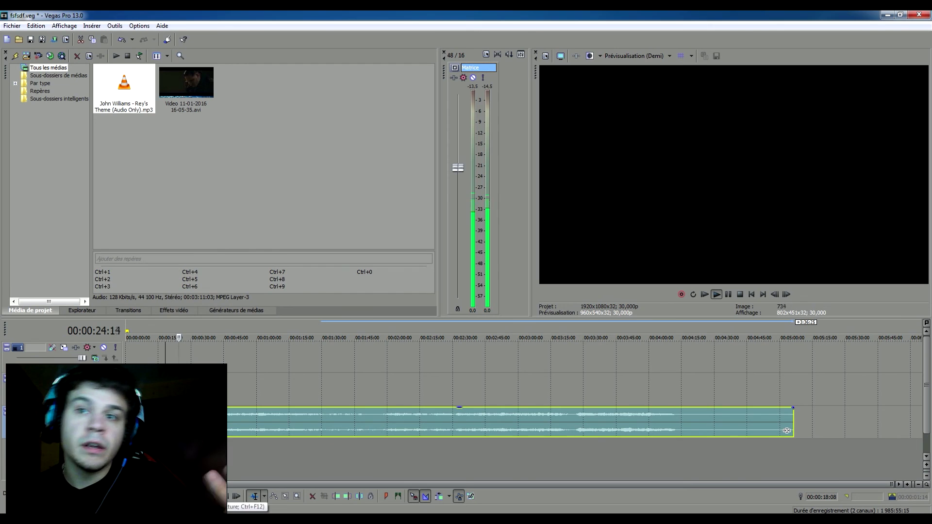
key("Return")
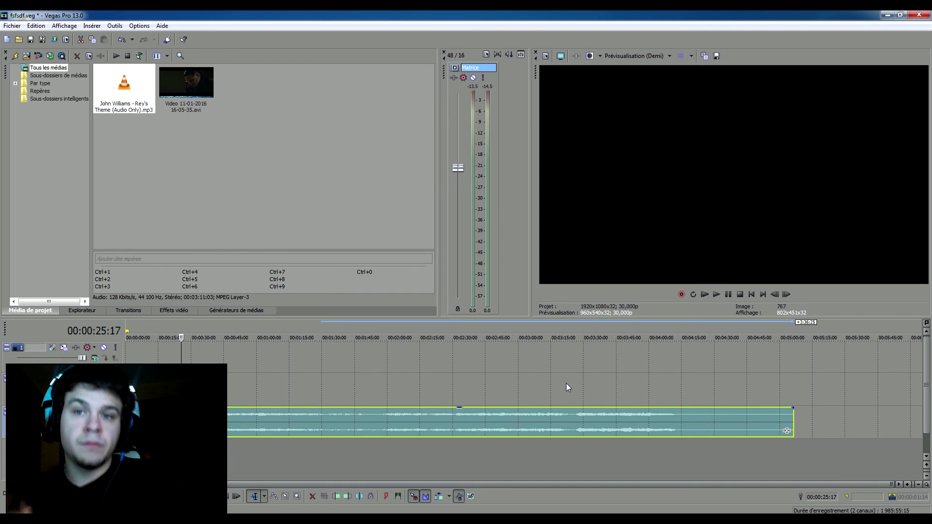